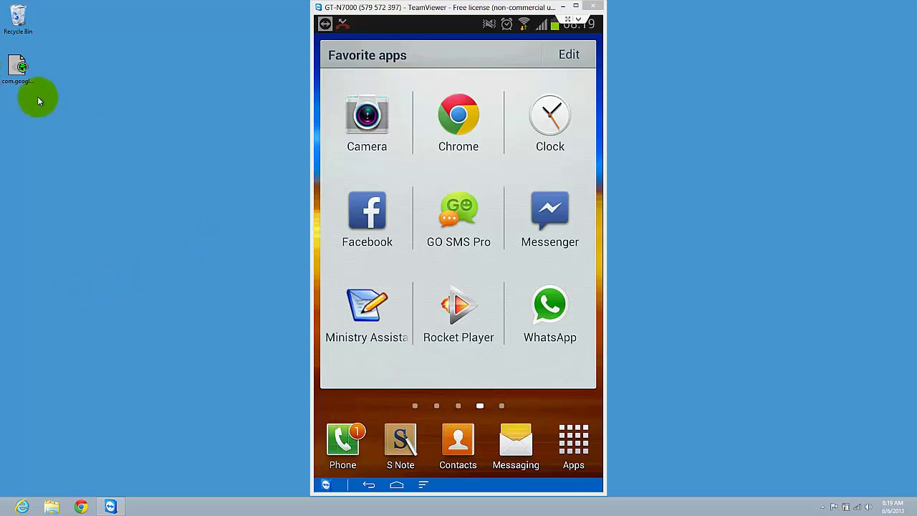
- Select the keyboard apk on the desktop, with the phone connected as a media device (MTP)
{"action": "left_click", "coordinate": [20, 72]}
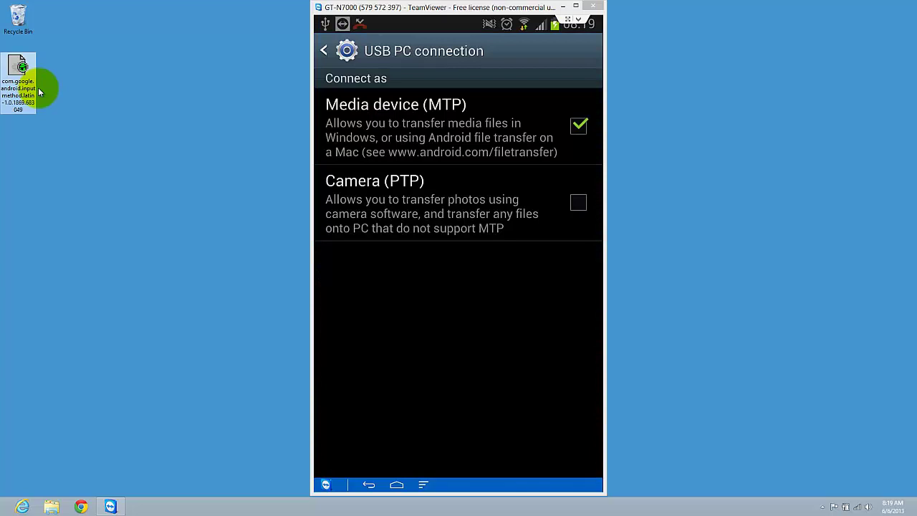
{"action": "left_click", "coordinate": [53, 506]}
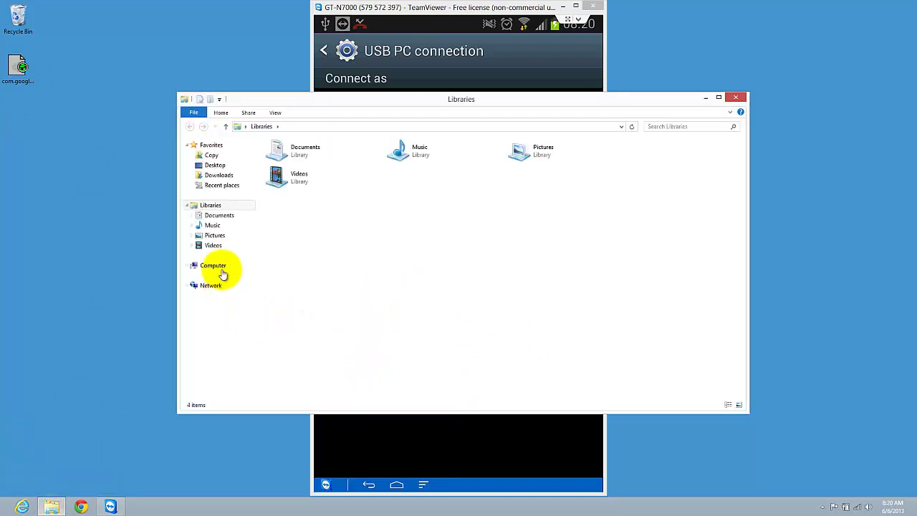
{"action": "left_click", "coordinate": [209, 267]}
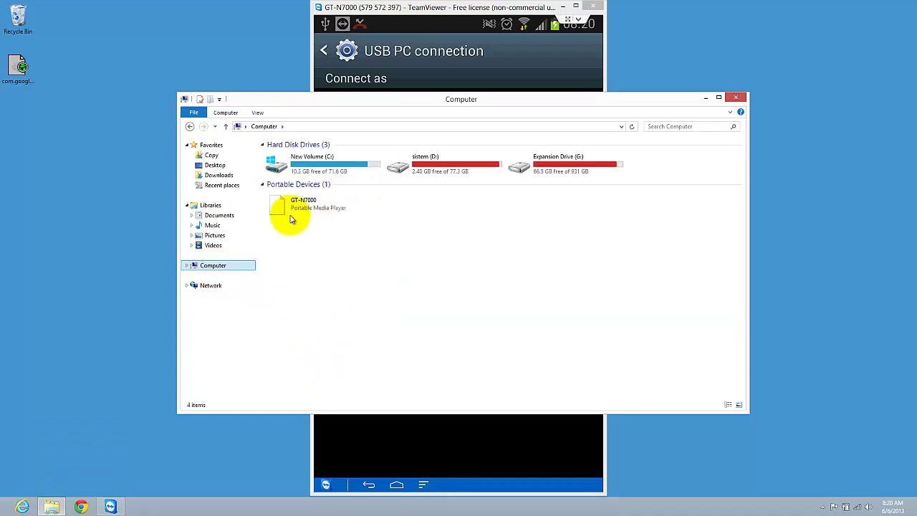
{"action": "left_click", "coordinate": [301, 209]}
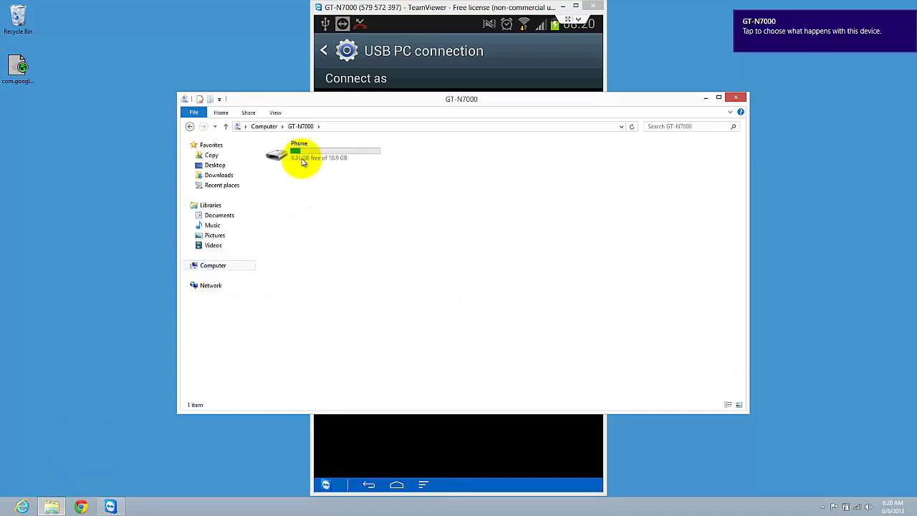
{"action": "double_click", "coordinate": [297, 154]}
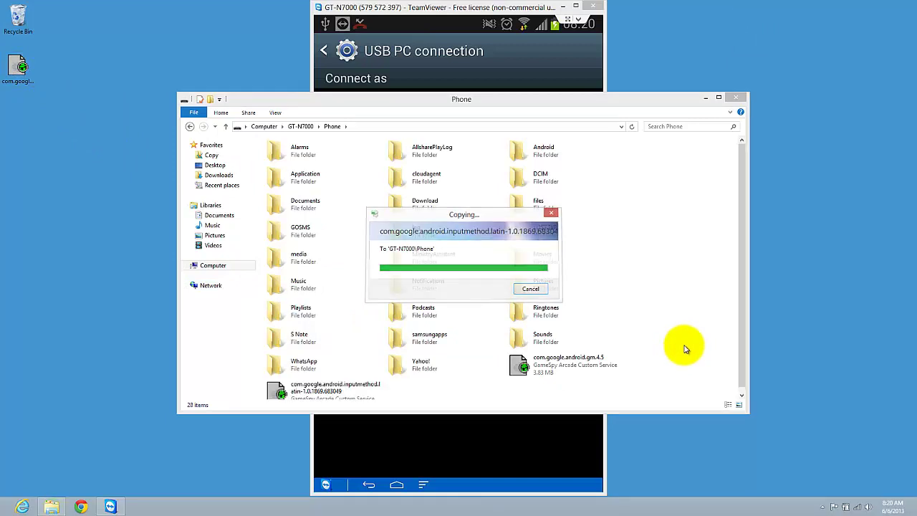
{"action": "left_click", "coordinate": [742, 99]}
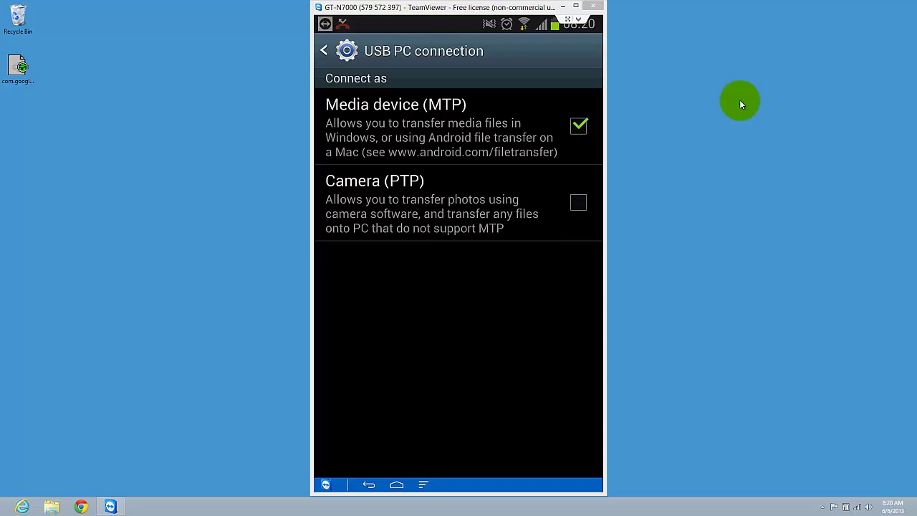
- Return to the phone's main Settings and open Security
{"action": "left_click", "coordinate": [324, 50]}
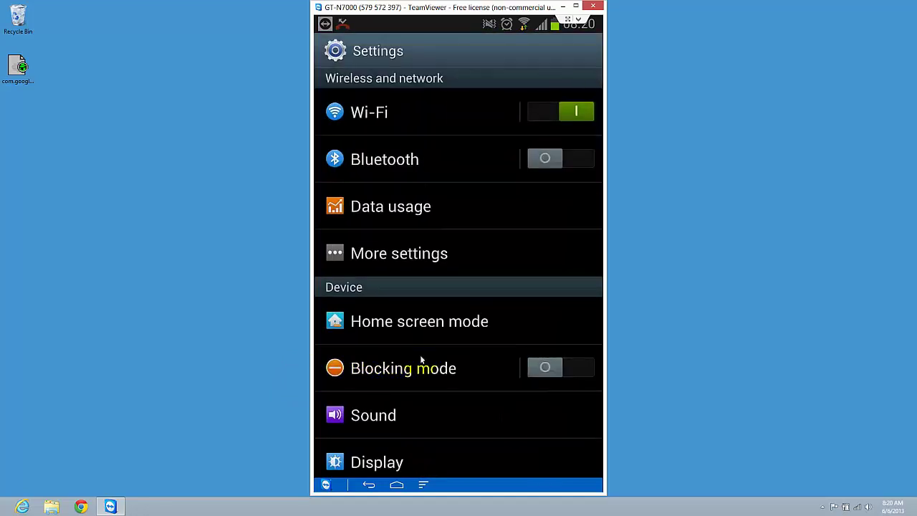
{"action": "scroll", "coordinate": [434, 364], "scroll_direction": "down", "scroll_amount": 3}
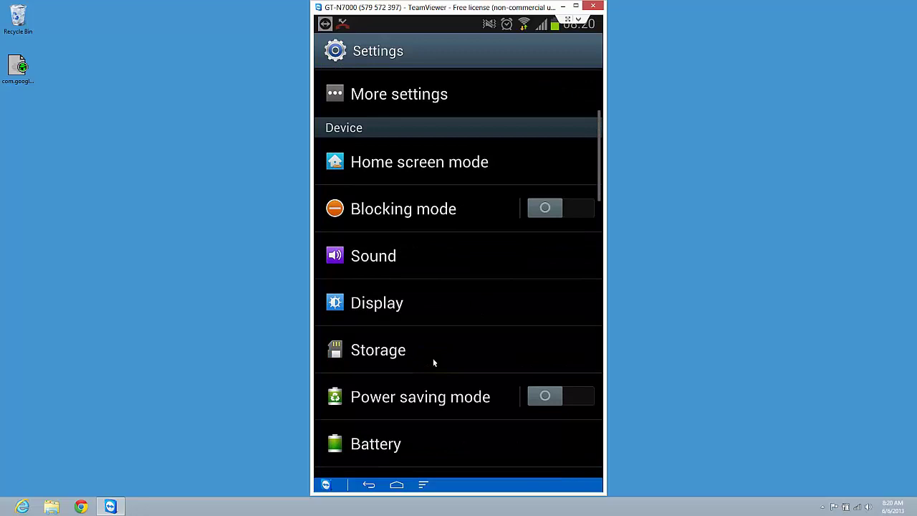
{"action": "scroll", "coordinate": [433, 363], "scroll_direction": "down", "scroll_amount": 3}
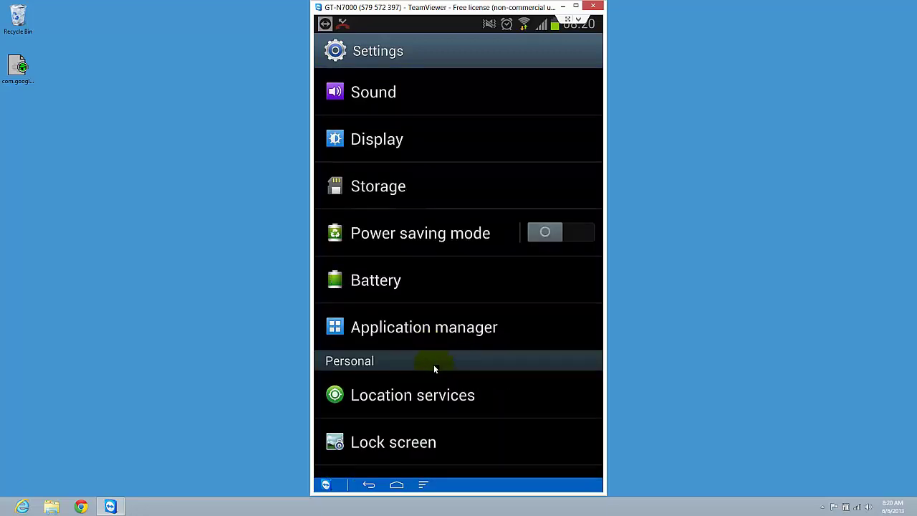
{"action": "scroll", "coordinate": [434, 365], "scroll_direction": "down", "scroll_amount": 3}
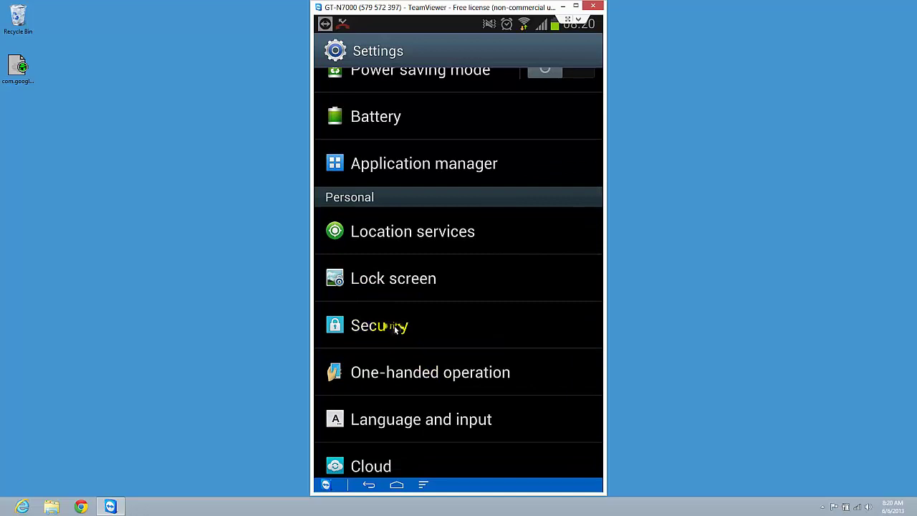
{"action": "left_click", "coordinate": [394, 331]}
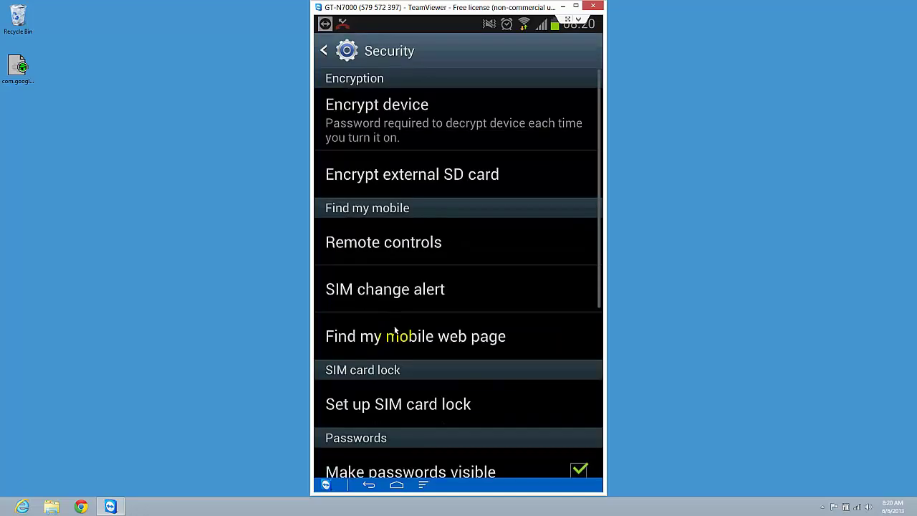
- Enable Unknown sources and accept the warning dialog
{"action": "scroll", "coordinate": [409, 339], "scroll_direction": "down", "scroll_amount": 3}
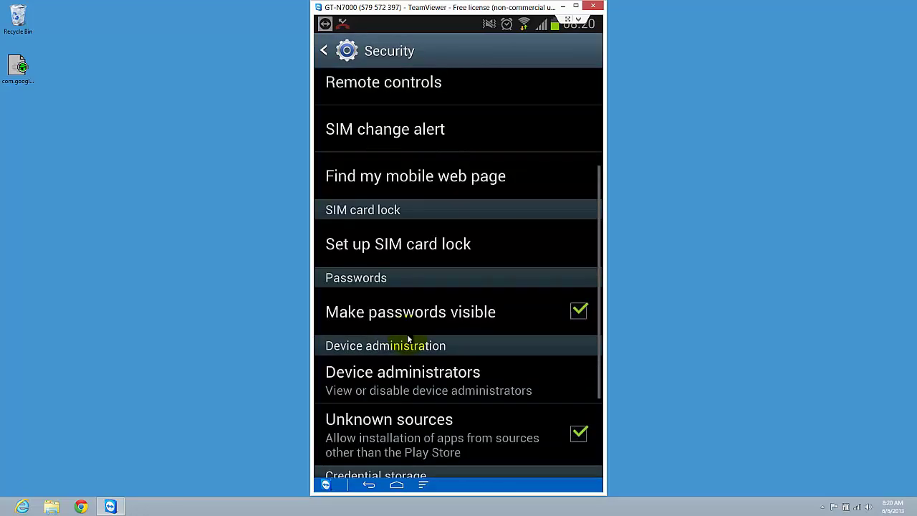
{"action": "scroll", "coordinate": [504, 374], "scroll_direction": "down", "scroll_amount": 2}
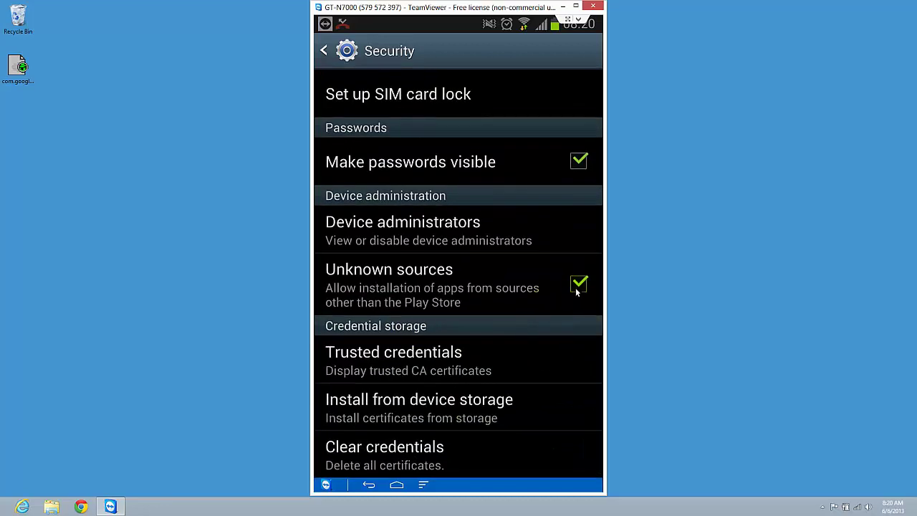
{"action": "left_click", "coordinate": [592, 291]}
{"action": "left_click", "coordinate": [600, 301]}
{"action": "left_click", "coordinate": [576, 287]}
{"action": "left_click", "coordinate": [576, 287]}
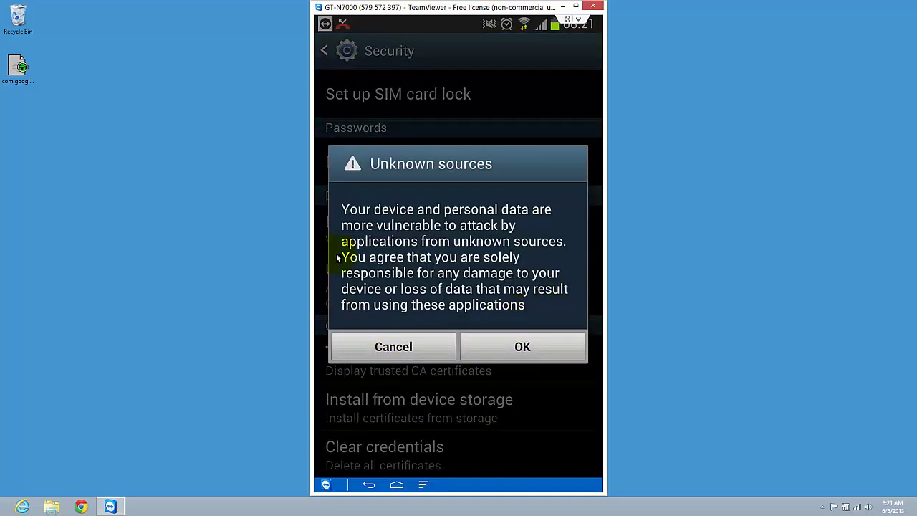
{"action": "left_click", "coordinate": [518, 348]}
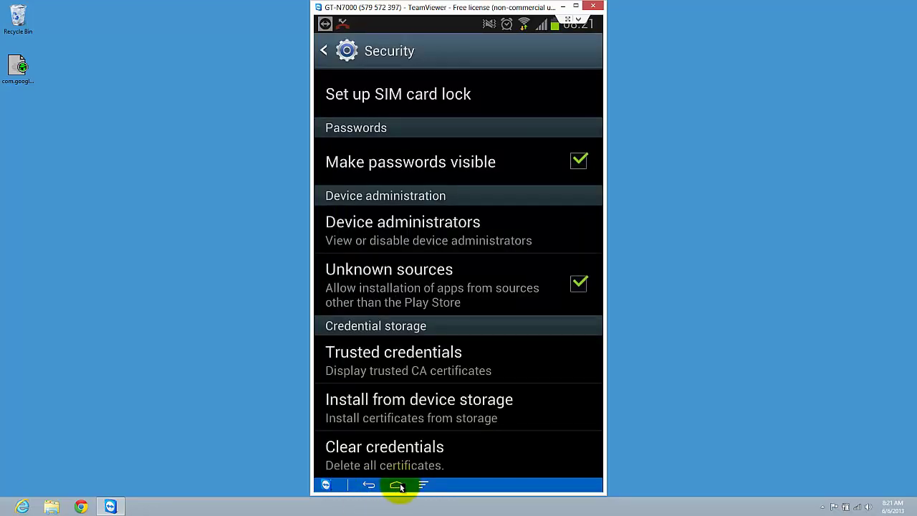
- Open the keyboard .apk from My Files > All files with Package installer, just once
{"action": "left_click", "coordinate": [399, 486]}
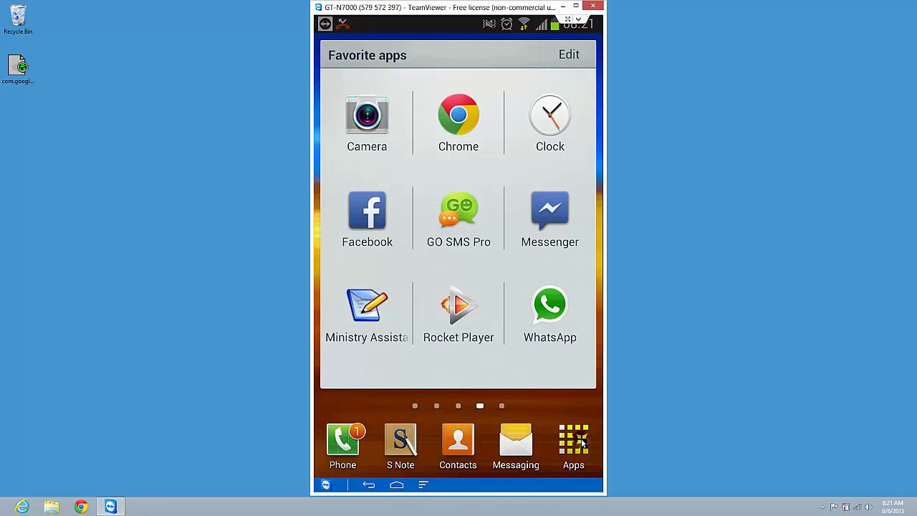
{"action": "left_click", "coordinate": [583, 444]}
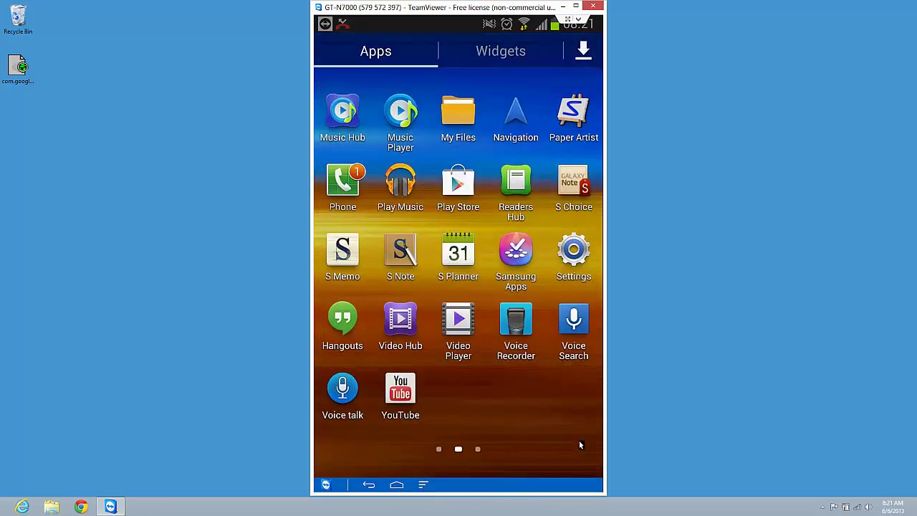
{"action": "left_click", "coordinate": [457, 109]}
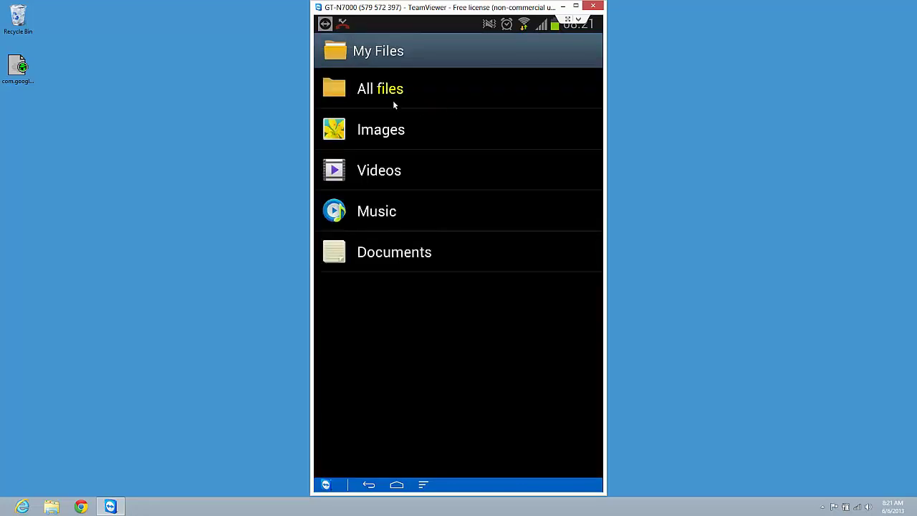
{"action": "left_click", "coordinate": [391, 92]}
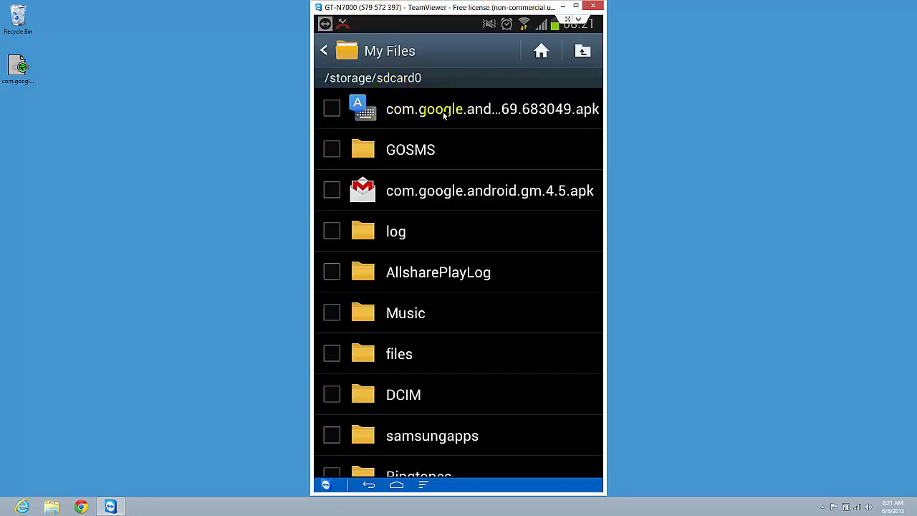
{"action": "left_click", "coordinate": [364, 112]}
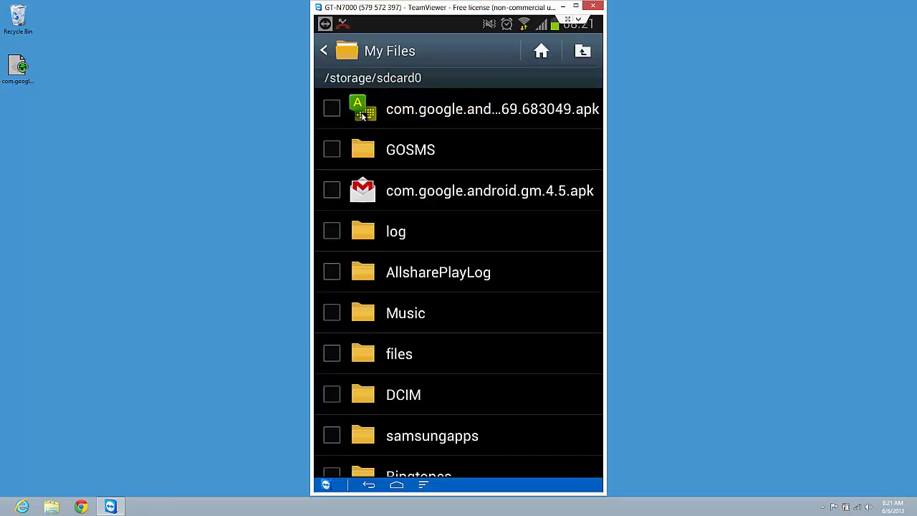
{"action": "left_click", "coordinate": [465, 109]}
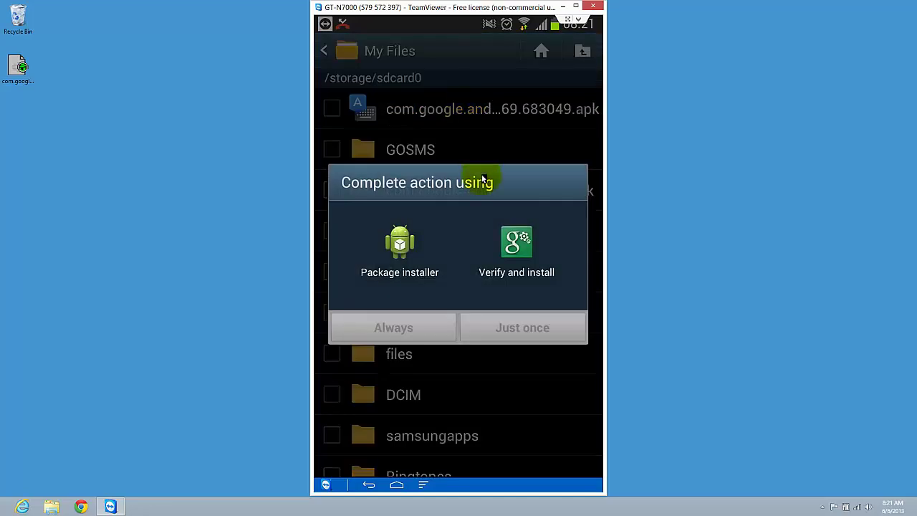
{"action": "left_click", "coordinate": [410, 249]}
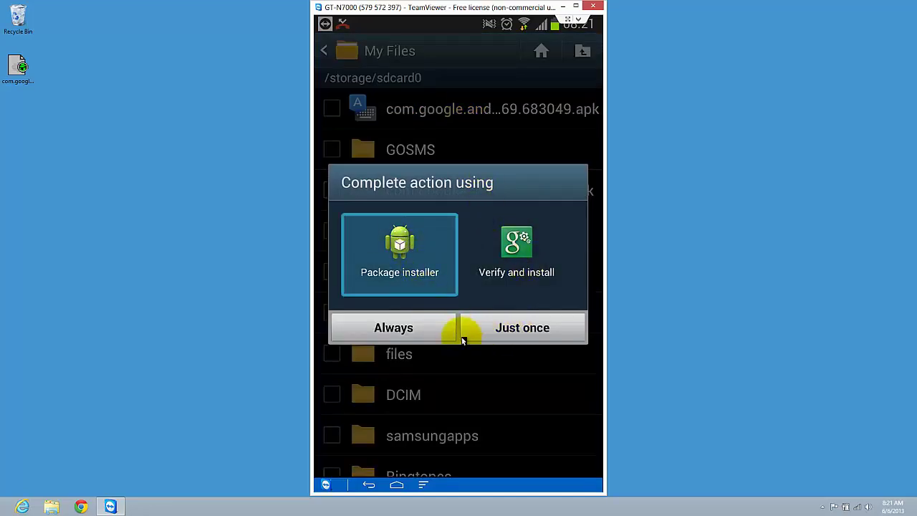
{"action": "left_click", "coordinate": [499, 326]}
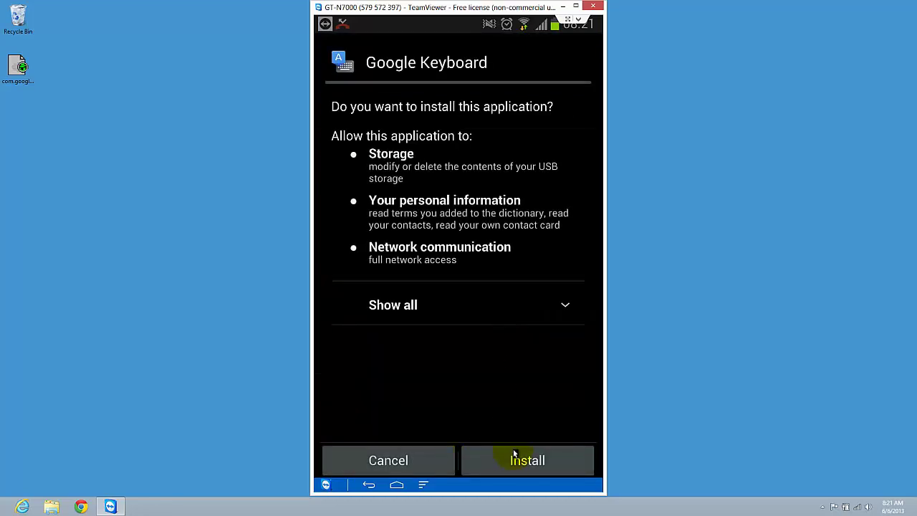
- Install Google Keyboard and open it once installation finishes
{"action": "left_click", "coordinate": [519, 457]}
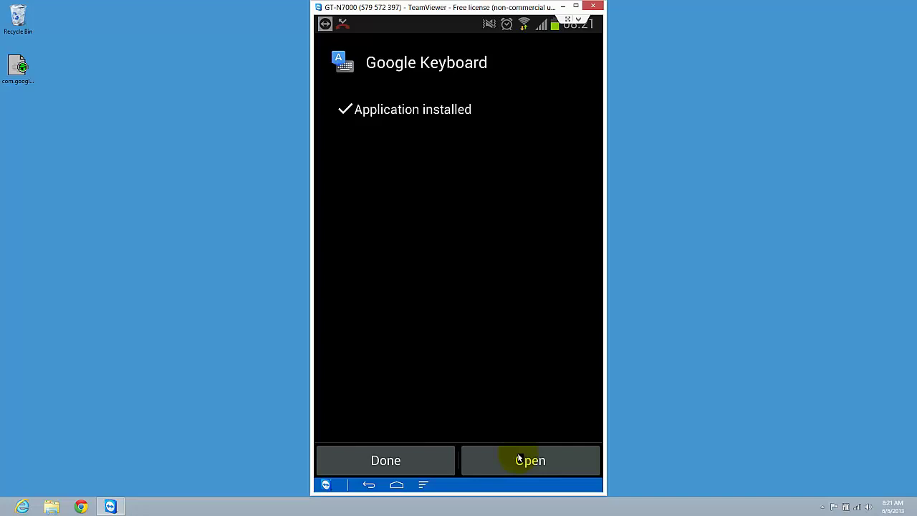
{"action": "left_click", "coordinate": [500, 459]}
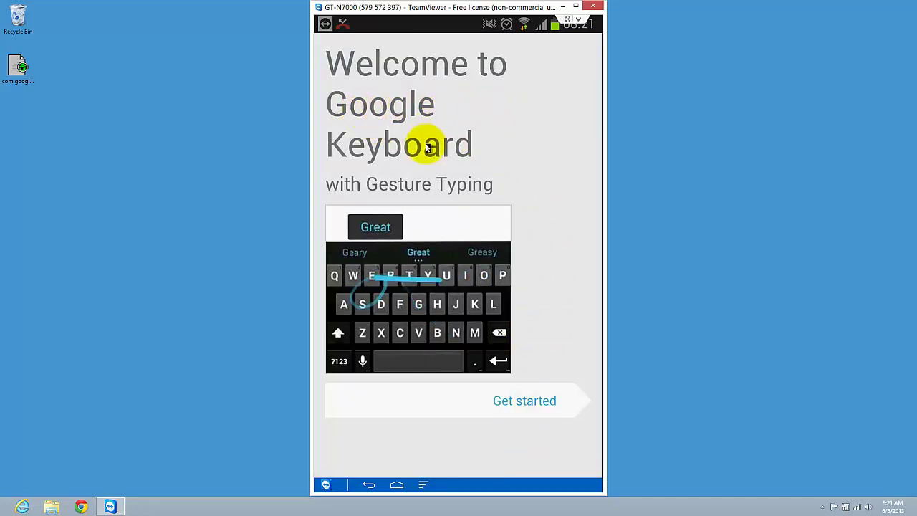
- Tick Google Keyboard in Language and input, accepting the Attention warning
{"action": "left_click", "coordinate": [543, 401]}
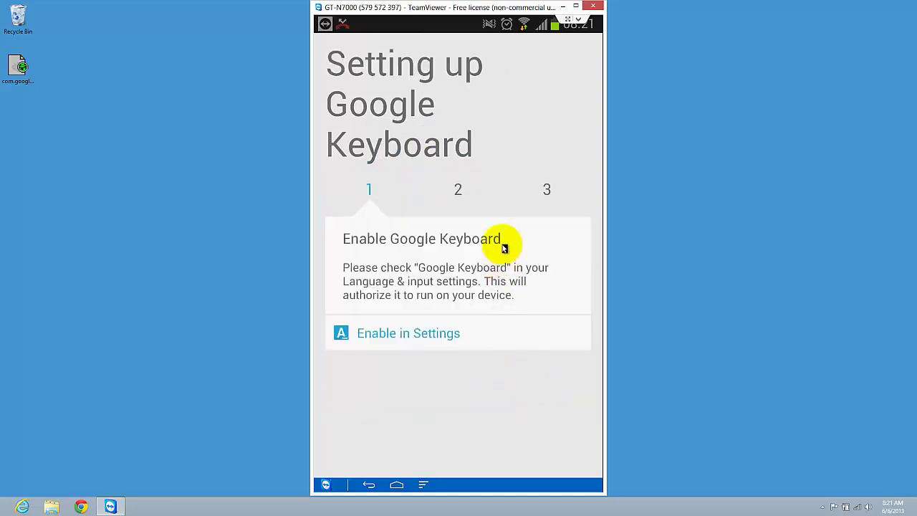
{"action": "left_click", "coordinate": [446, 336]}
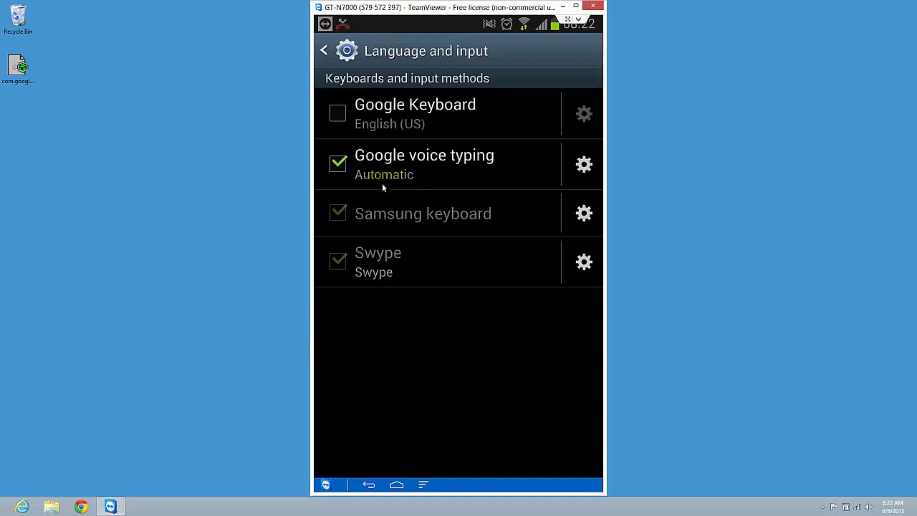
{"action": "left_click", "coordinate": [337, 114]}
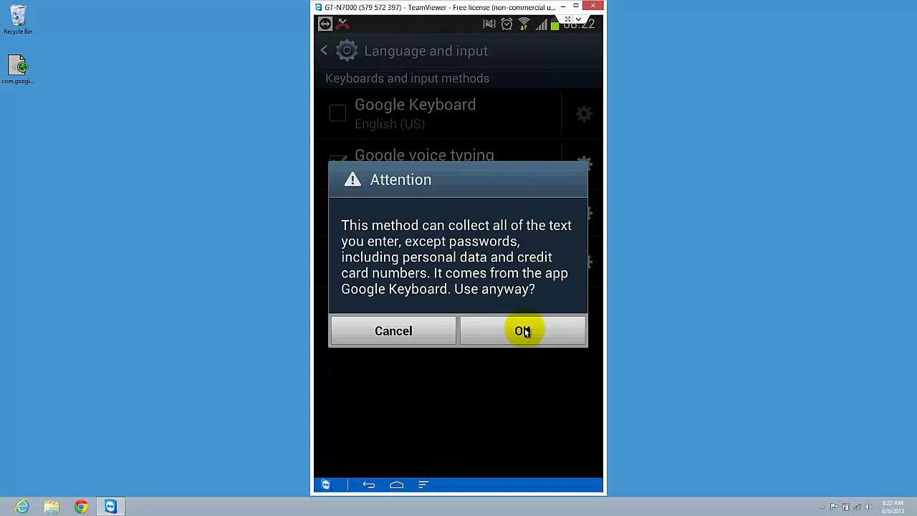
{"action": "left_click", "coordinate": [524, 331]}
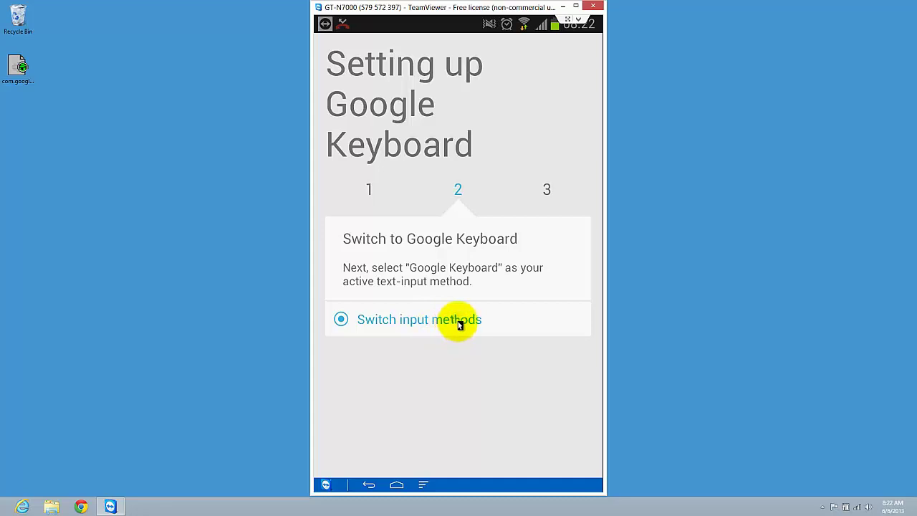
- Make Google Keyboard English (US) the active input method and open its additional languages
{"action": "left_click", "coordinate": [460, 324]}
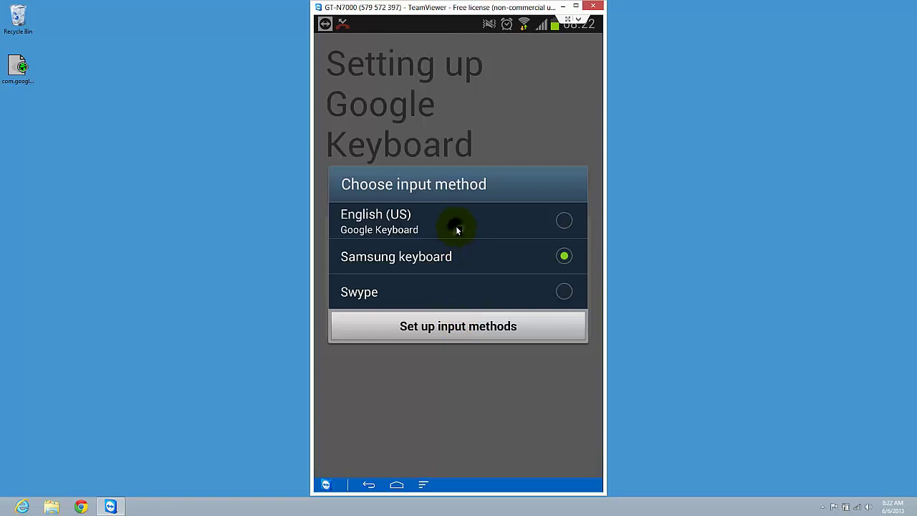
{"action": "left_click", "coordinate": [456, 228]}
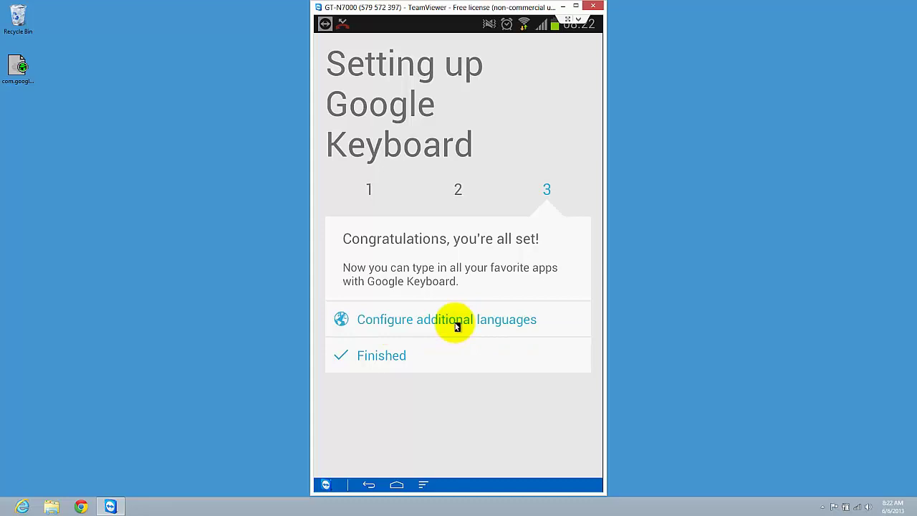
{"action": "left_click", "coordinate": [456, 323]}
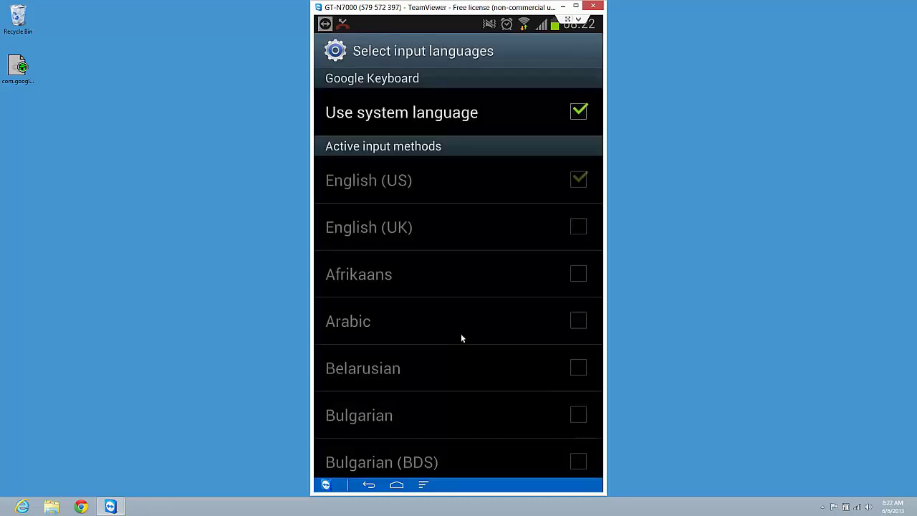
- Browse the input languages list and attempt to tick Romanian
{"action": "scroll", "coordinate": [462, 337], "scroll_direction": "down", "scroll_amount": 6}
{"action": "scroll", "coordinate": [463, 339], "scroll_direction": "down", "scroll_amount": 3}
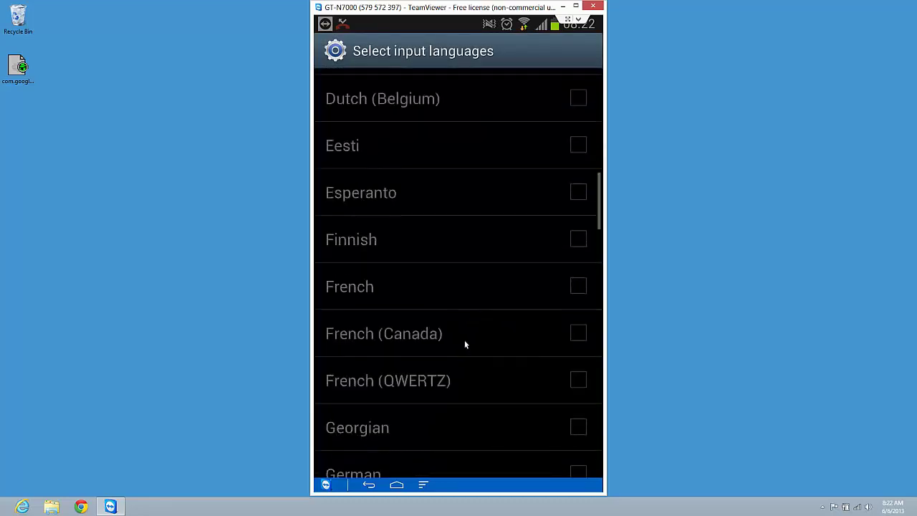
{"action": "scroll", "coordinate": [465, 342], "scroll_direction": "down", "scroll_amount": 5}
{"action": "scroll", "coordinate": [464, 343], "scroll_direction": "down", "scroll_amount": 8}
{"action": "scroll", "coordinate": [464, 342], "scroll_direction": "down", "scroll_amount": 4}
{"action": "scroll", "coordinate": [466, 346], "scroll_direction": "down", "scroll_amount": 6}
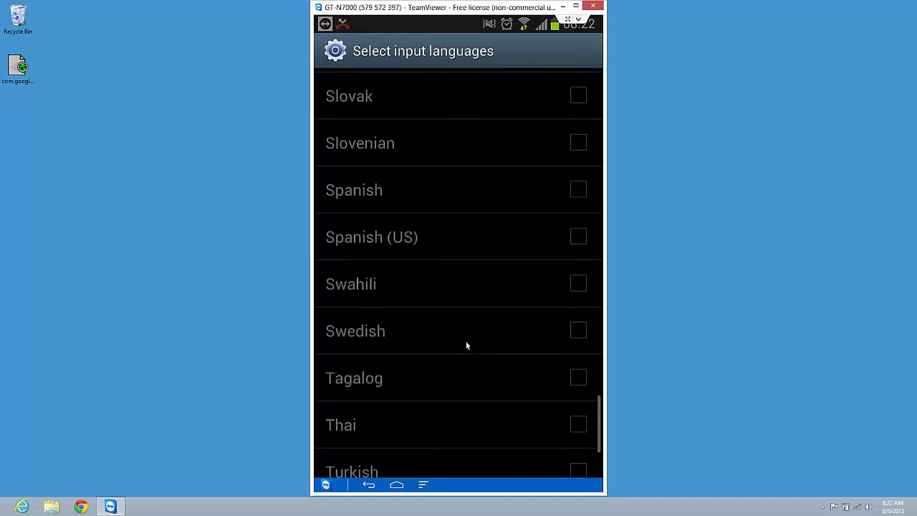
{"action": "scroll", "coordinate": [466, 346], "scroll_direction": "down", "scroll_amount": 3}
{"action": "scroll", "coordinate": [466, 346], "scroll_direction": "up", "scroll_amount": 5}
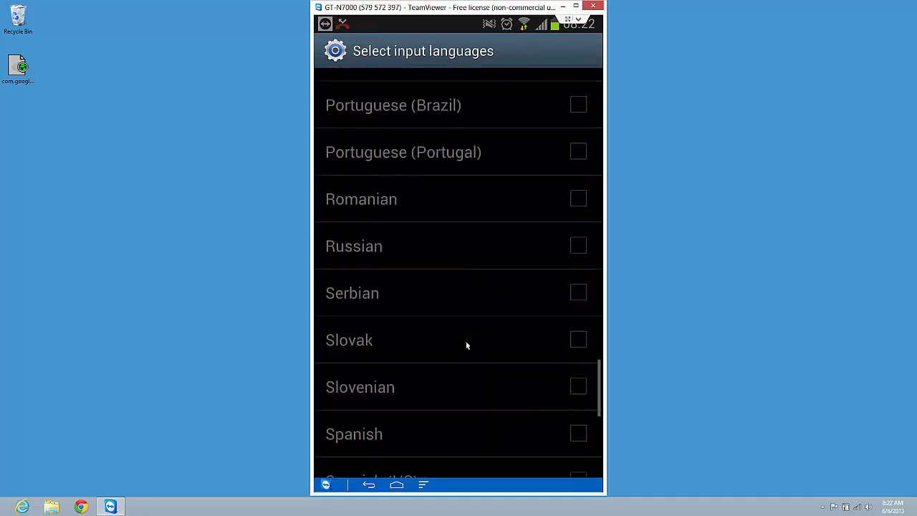
{"action": "scroll", "coordinate": [466, 345], "scroll_direction": "up", "scroll_amount": 2}
{"action": "scroll", "coordinate": [466, 345], "scroll_direction": "up", "scroll_amount": 3}
{"action": "scroll", "coordinate": [465, 345], "scroll_direction": "up", "scroll_amount": 3}
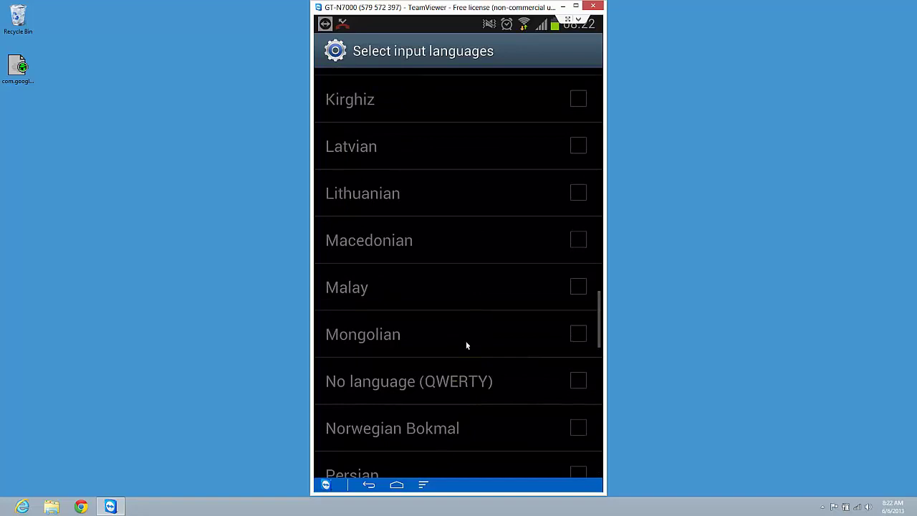
{"action": "scroll", "coordinate": [466, 345], "scroll_direction": "down", "scroll_amount": 5}
{"action": "scroll", "coordinate": [466, 345], "scroll_direction": "down", "scroll_amount": 2}
{"action": "scroll", "coordinate": [466, 345], "scroll_direction": "down", "scroll_amount": 1}
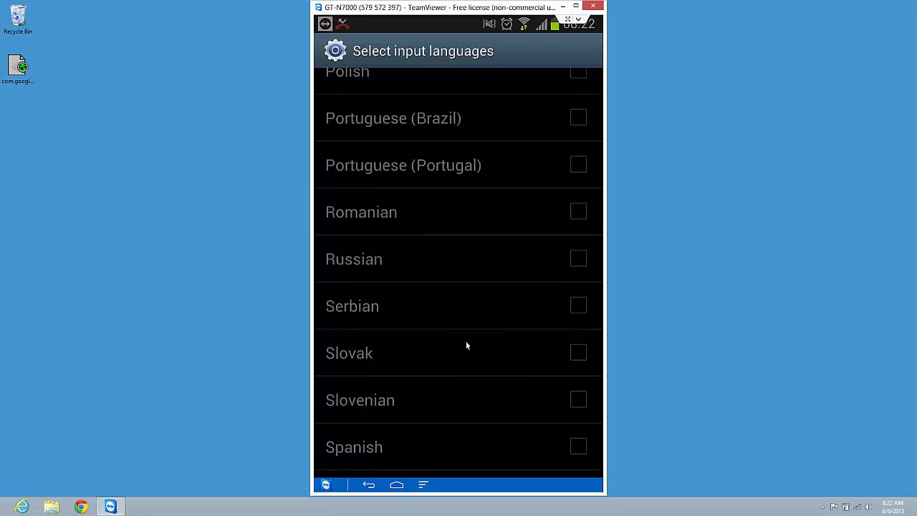
{"action": "left_click", "coordinate": [581, 212]}
{"action": "scroll", "coordinate": [523, 308], "scroll_direction": "up", "scroll_amount": 1}
{"action": "scroll", "coordinate": [523, 312], "scroll_direction": "up", "scroll_amount": 7}
{"action": "scroll", "coordinate": [523, 313], "scroll_direction": "up", "scroll_amount": 3}
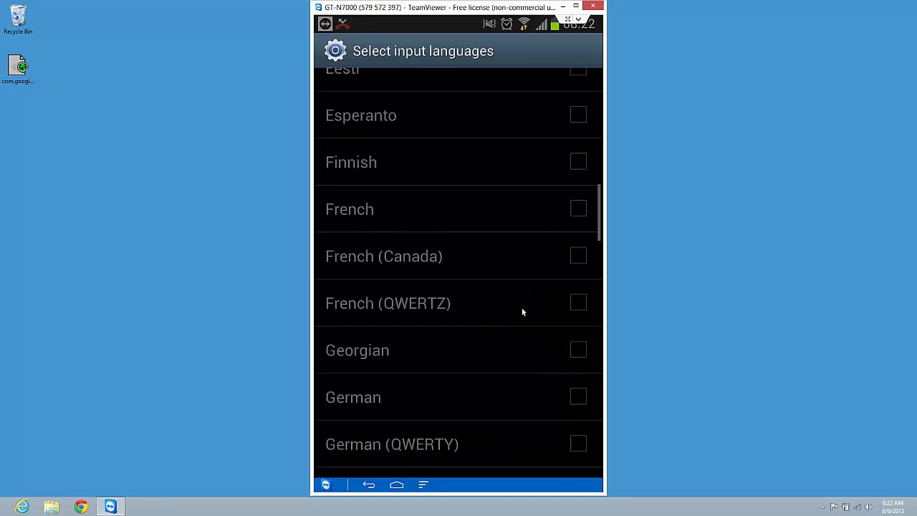
{"action": "scroll", "coordinate": [522, 313], "scroll_direction": "up", "scroll_amount": 3}
{"action": "scroll", "coordinate": [522, 312], "scroll_direction": "up", "scroll_amount": 3}
{"action": "scroll", "coordinate": [522, 313], "scroll_direction": "up", "scroll_amount": 2}
{"action": "left_click", "coordinate": [523, 313]}
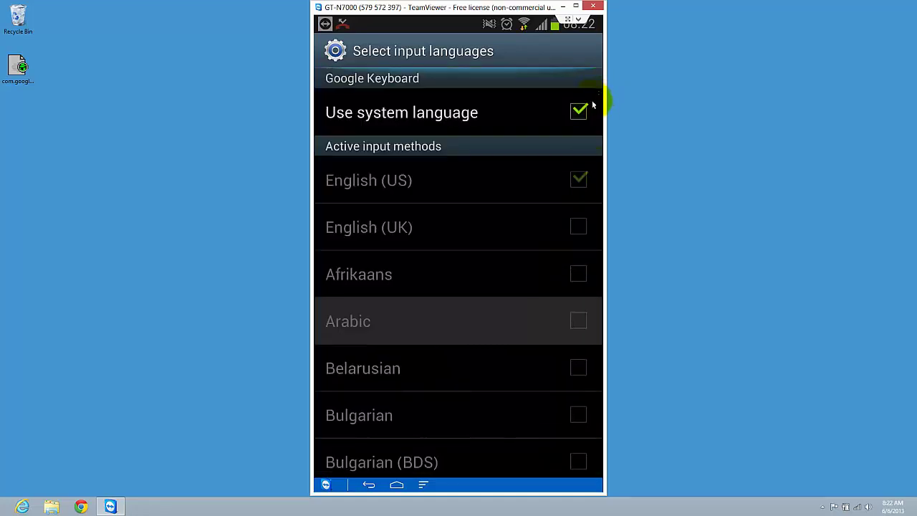
{"action": "left_click", "coordinate": [503, 334]}
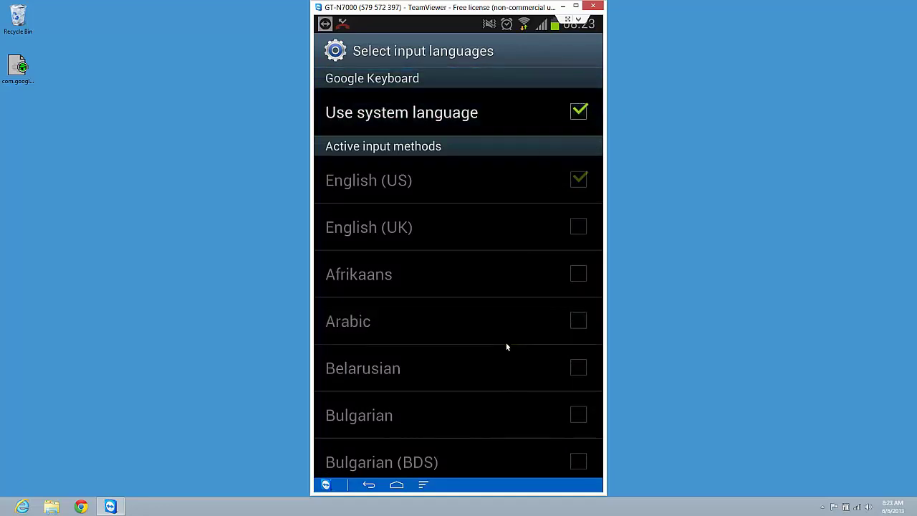
{"action": "left_click", "coordinate": [611, 164]}
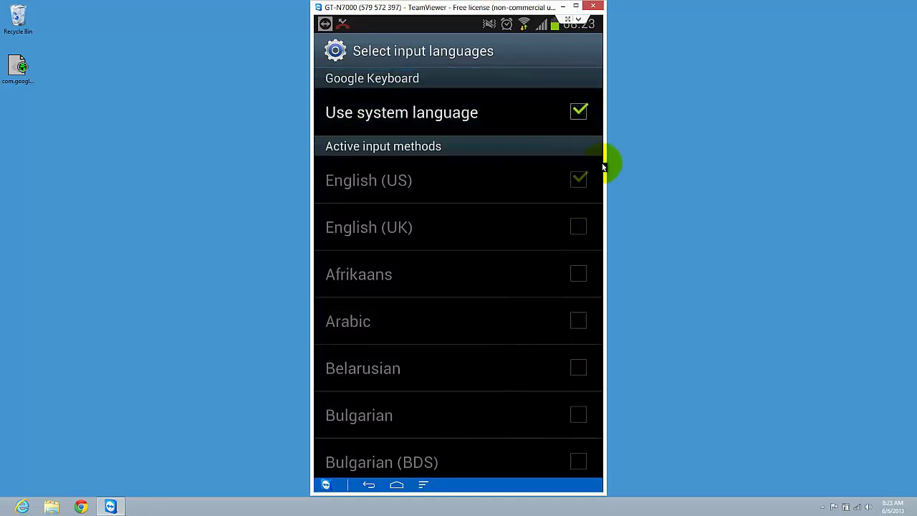
- Untick Use system language and tick Romanian alongside English (US)
{"action": "left_click", "coordinate": [580, 112]}
{"action": "scroll", "coordinate": [536, 287], "scroll_direction": "down", "scroll_amount": 1}
{"action": "scroll", "coordinate": [536, 287], "scroll_direction": "down", "scroll_amount": 3}
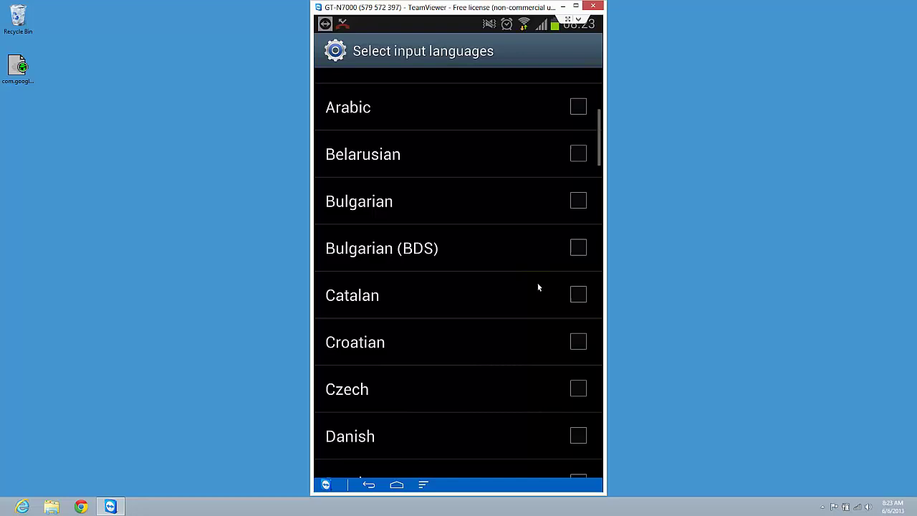
{"action": "scroll", "coordinate": [538, 287], "scroll_direction": "down", "scroll_amount": 10}
{"action": "scroll", "coordinate": [538, 287], "scroll_direction": "down", "scroll_amount": 5}
{"action": "scroll", "coordinate": [539, 283], "scroll_direction": "down", "scroll_amount": 5}
{"action": "scroll", "coordinate": [523, 229], "scroll_direction": "down", "scroll_amount": 5}
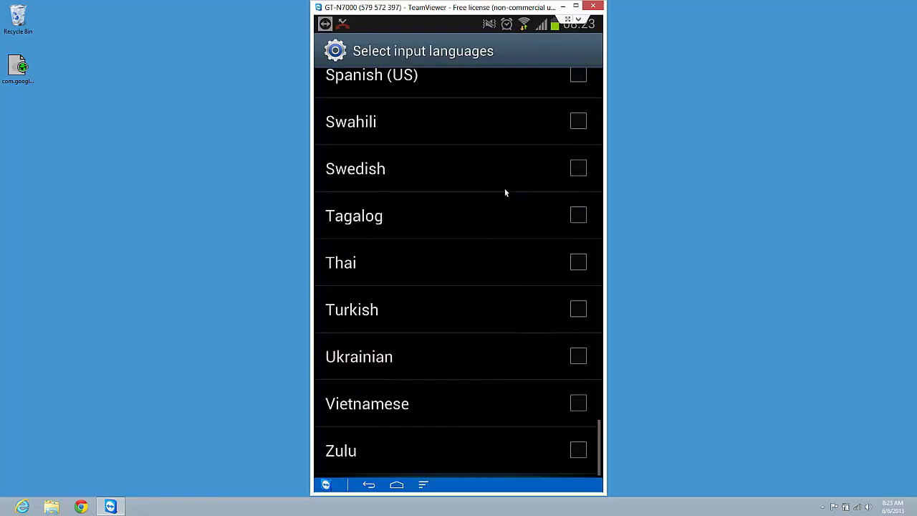
{"action": "scroll", "coordinate": [504, 194], "scroll_direction": "up", "scroll_amount": 5}
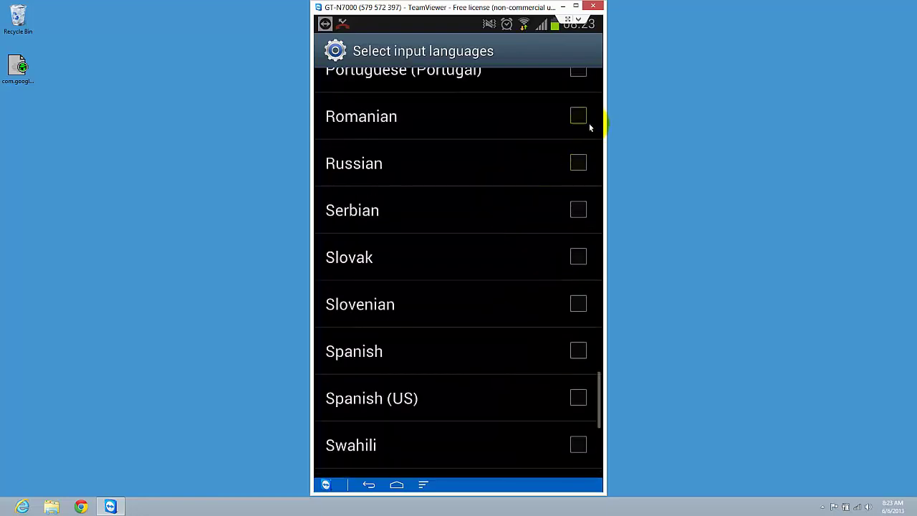
{"action": "scroll", "coordinate": [582, 186], "scroll_direction": "up", "scroll_amount": 2}
{"action": "left_click", "coordinate": [578, 241]}
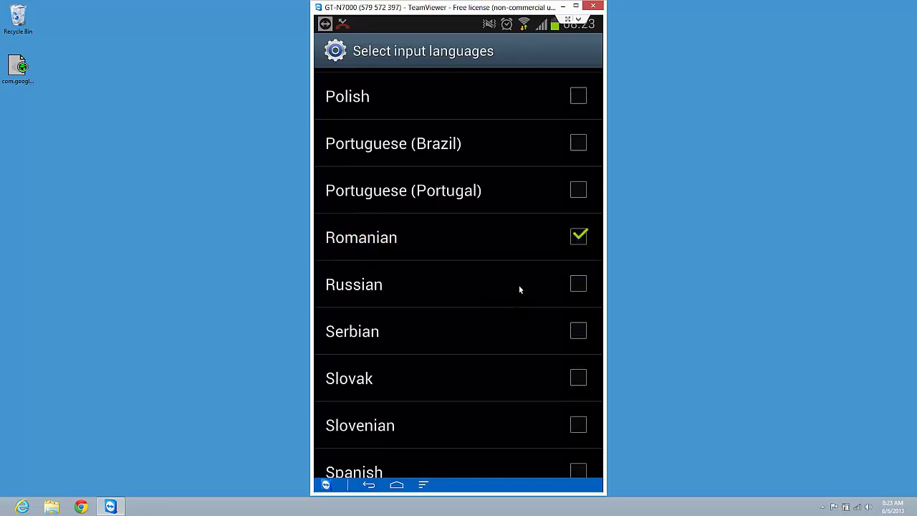
{"action": "scroll", "coordinate": [520, 290], "scroll_direction": "up", "scroll_amount": 1}
{"action": "scroll", "coordinate": [520, 290], "scroll_direction": "up", "scroll_amount": 3}
{"action": "scroll", "coordinate": [520, 290], "scroll_direction": "up", "scroll_amount": 4}
{"action": "scroll", "coordinate": [521, 290], "scroll_direction": "up", "scroll_amount": 4}
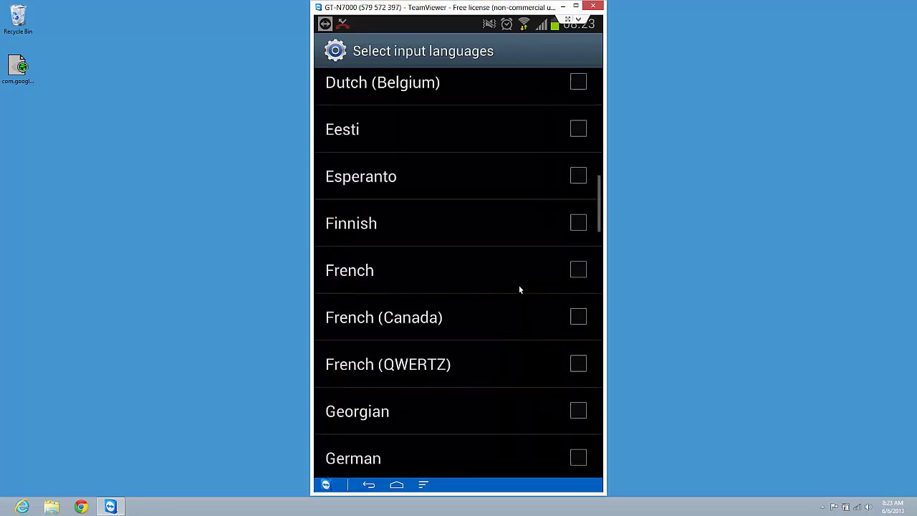
{"action": "scroll", "coordinate": [473, 200], "scroll_direction": "up", "scroll_amount": 5}
{"action": "scroll", "coordinate": [436, 108], "scroll_direction": "up", "scroll_amount": 3}
{"action": "left_click", "coordinate": [337, 49]}
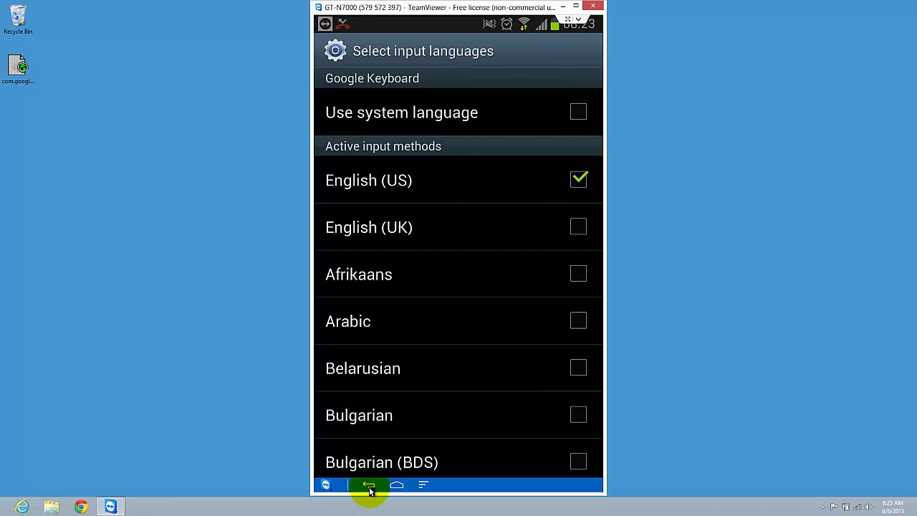
- Finish the Google Keyboard setup and leave My Files for the home screen
{"action": "left_click", "coordinate": [370, 489]}
{"action": "left_click", "coordinate": [414, 360]}
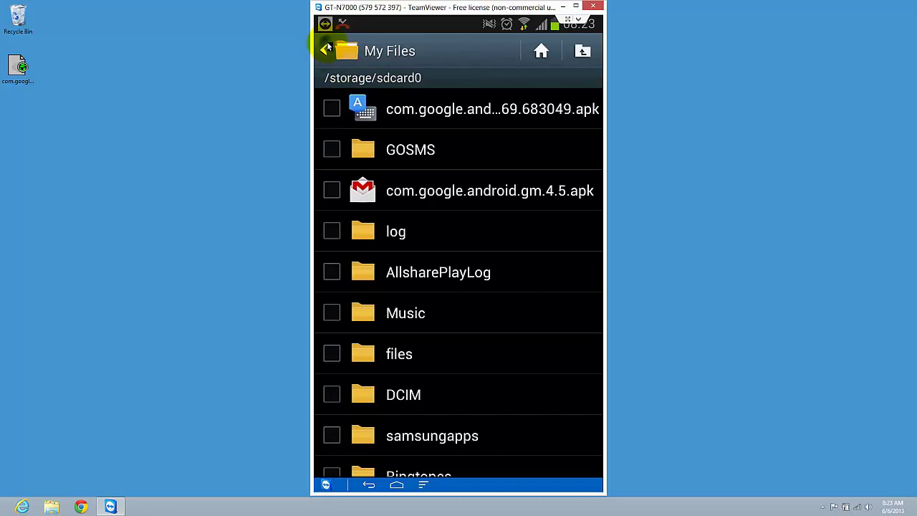
{"action": "left_click", "coordinate": [326, 48]}
{"action": "left_click", "coordinate": [328, 47]}
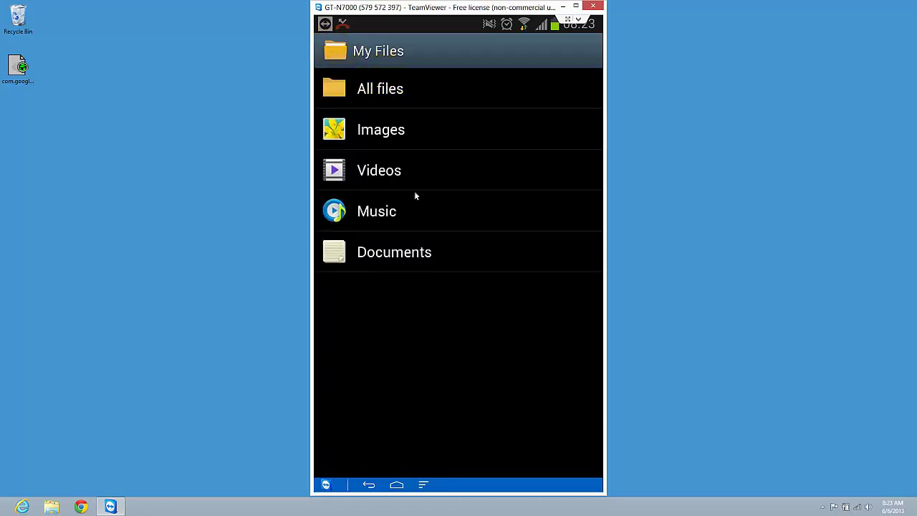
{"action": "left_click", "coordinate": [399, 490]}
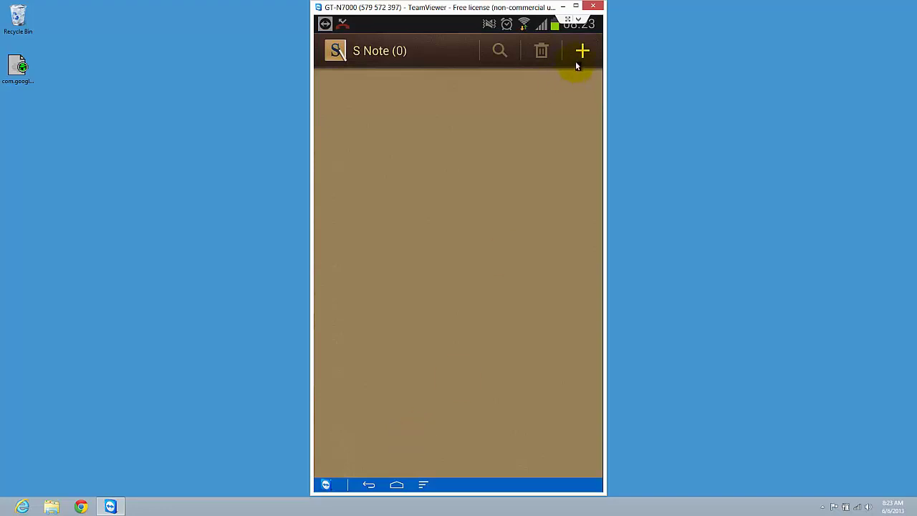
- Start a new S Note, hiding tips permanently, declining S Memo migration, choosing Note template
{"action": "left_click", "coordinate": [581, 55]}
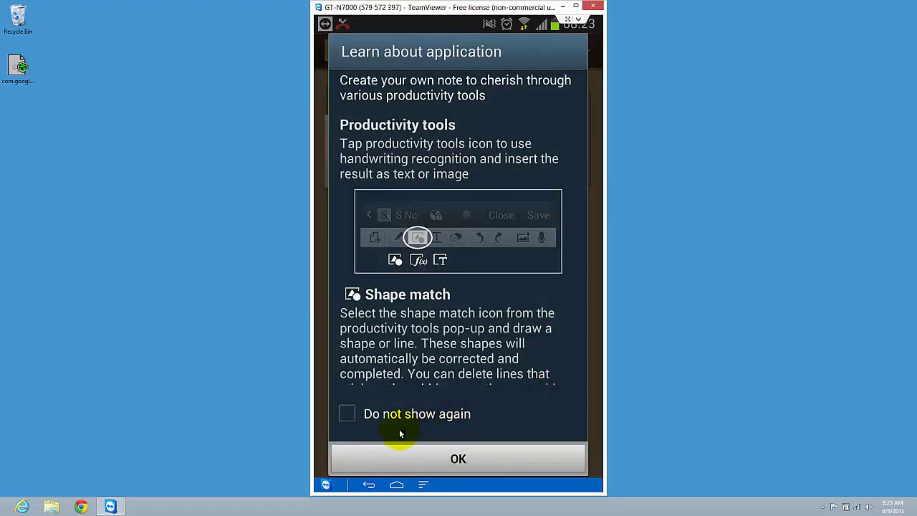
{"action": "left_click", "coordinate": [346, 415]}
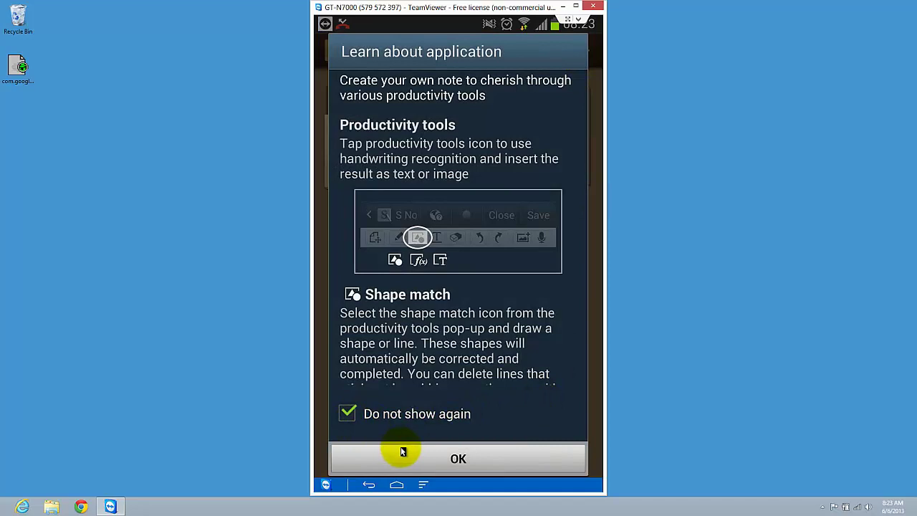
{"action": "left_click", "coordinate": [418, 464]}
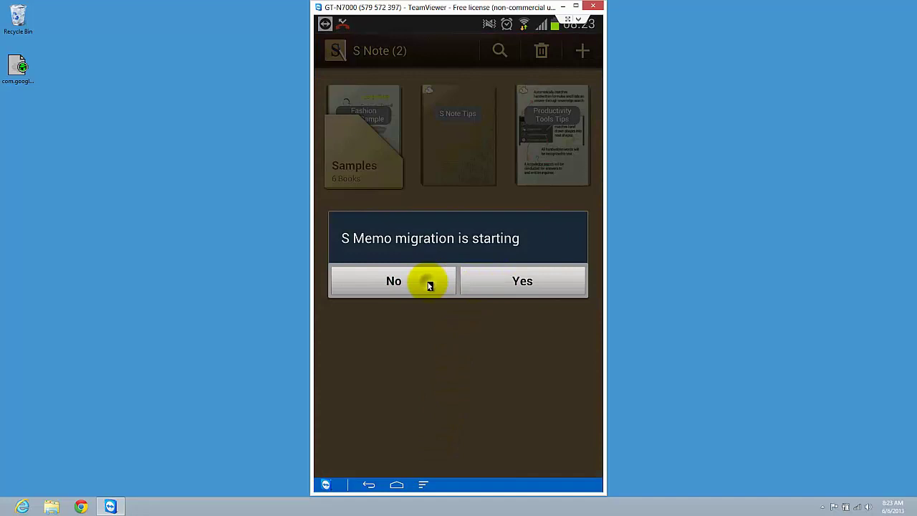
{"action": "left_click", "coordinate": [430, 286]}
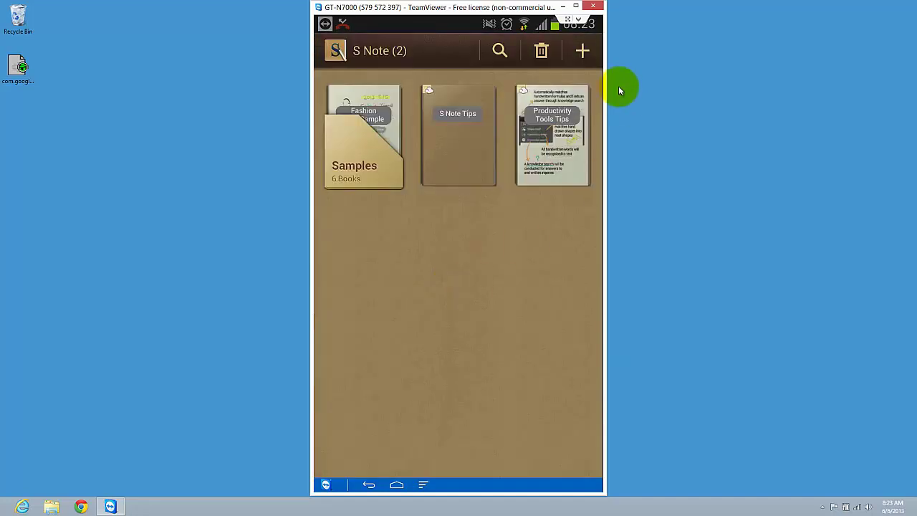
{"action": "left_click", "coordinate": [585, 53]}
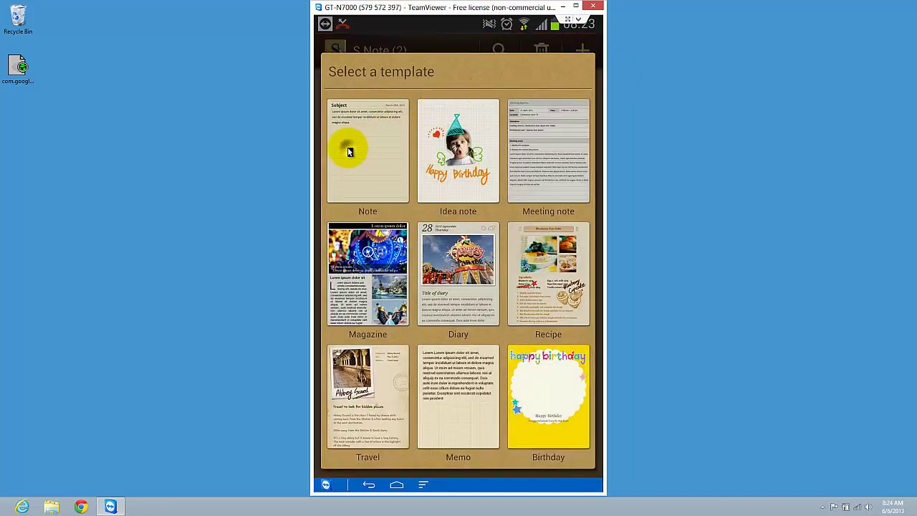
{"action": "left_click", "coordinate": [349, 151]}
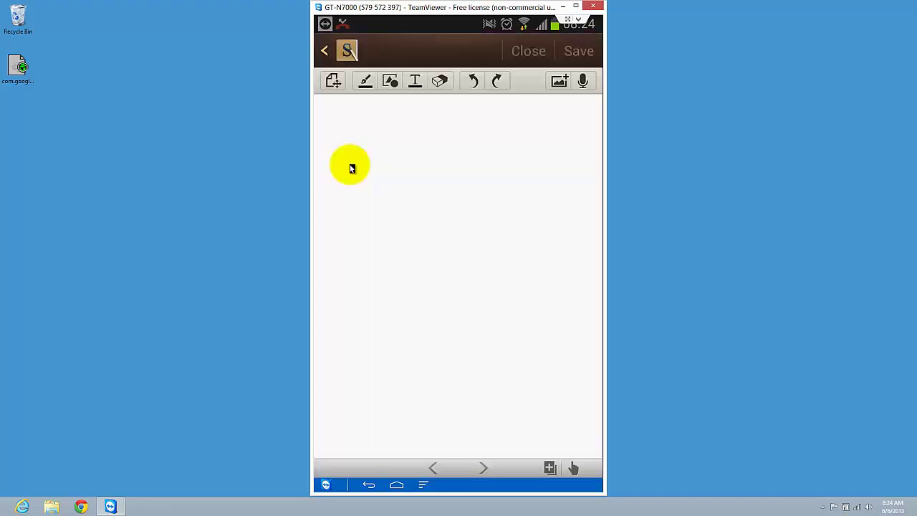
- Open the lined Note template, switch to the Text (T) tool, and place the cursor in Subject
{"action": "left_click", "coordinate": [393, 124]}
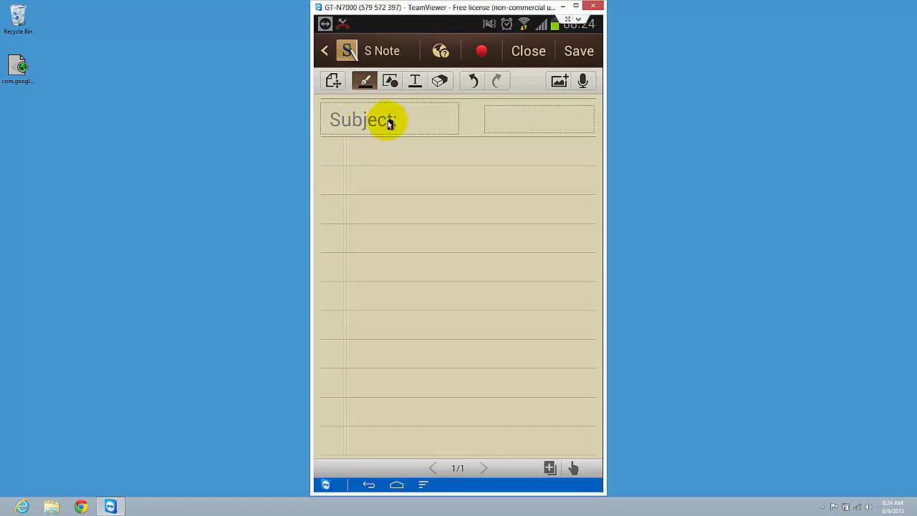
{"action": "left_click", "coordinate": [416, 82]}
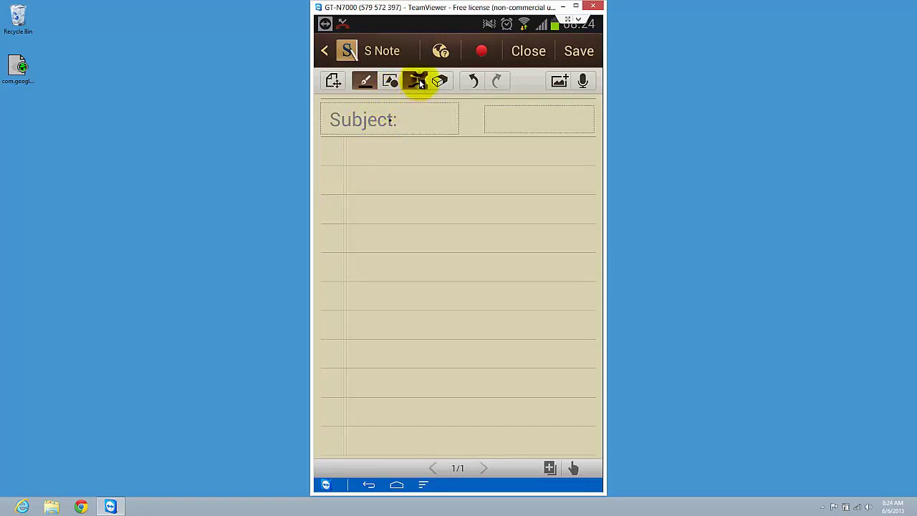
{"action": "left_click", "coordinate": [377, 121]}
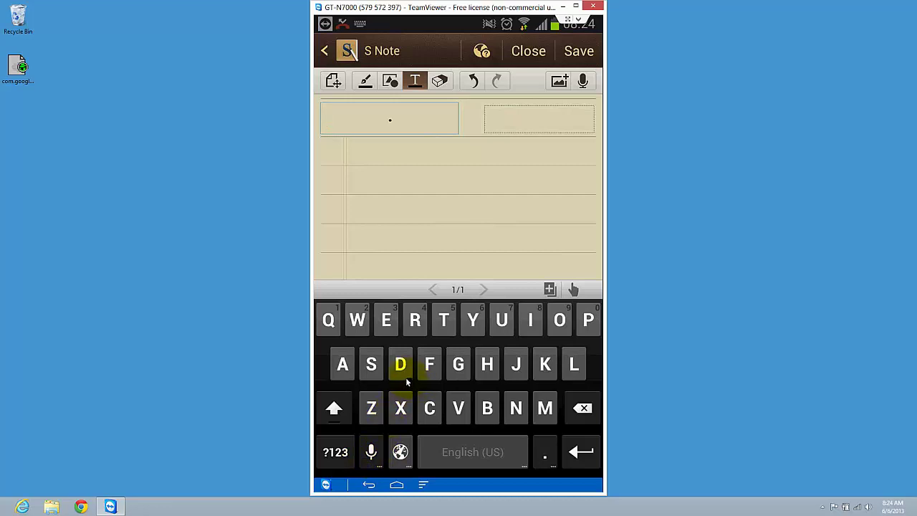
- Enter 'Az set GMO' as the subject, swipe-typing 'set' and 'GMO'
{"action": "type", "text": "A"}
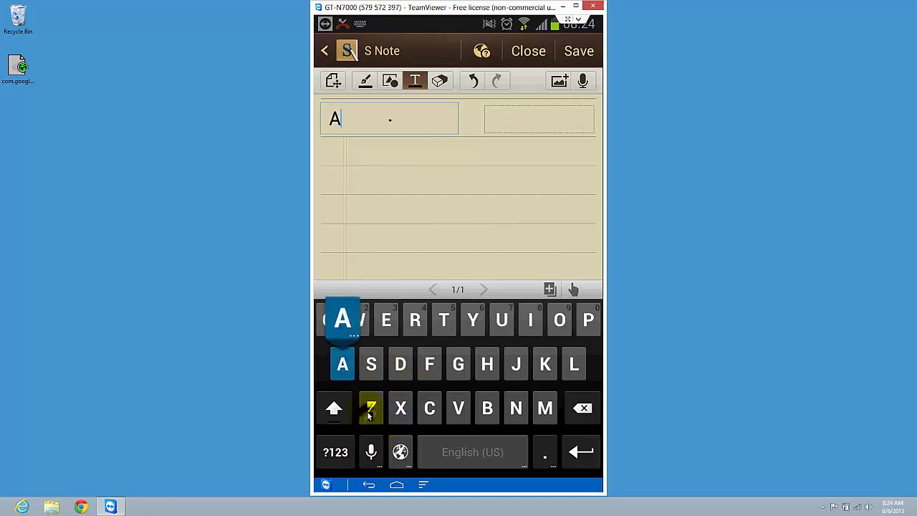
{"action": "type", "text": "z"}
{"action": "left_click_drag", "start_coordinate": [379, 371], "coordinate": [426, 420]}
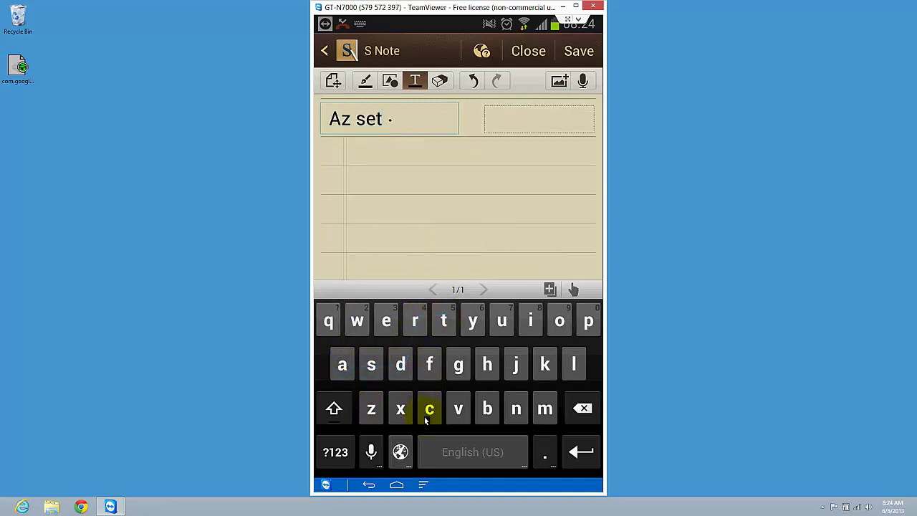
{"action": "left_click_drag", "start_coordinate": [464, 410], "coordinate": [547, 329]}
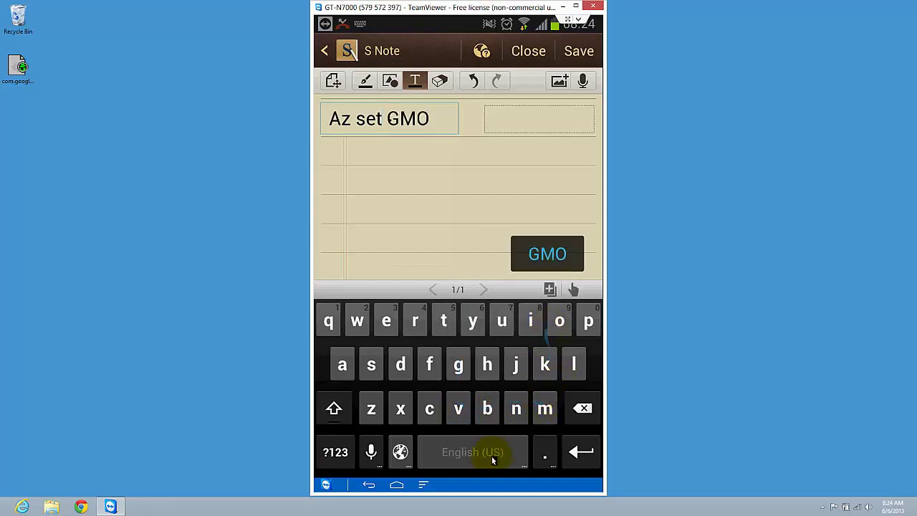
{"action": "mouse_move", "coordinate": [430, 366]}
{"action": "left_mouse_down"}
{"action": "mouse_move", "coordinate": [343, 367]}
{"action": "mouse_move", "coordinate": [487, 369]}
{"action": "mouse_move", "coordinate": [529, 326]}
{"action": "mouse_move", "coordinate": [539, 349]}
{"action": "mouse_move", "coordinate": [531, 319]}
{"action": "mouse_move", "coordinate": [542, 362]}
{"action": "mouse_move", "coordinate": [423, 372]}
{"action": "mouse_move", "coordinate": [458, 401]}
{"action": "mouse_move", "coordinate": [430, 358]}
{"action": "left_mouse_up"}
- Switch Google Keyboard to Romanian from the input method list
{"action": "mouse_move", "coordinate": [415, 436]}
{"action": "left_mouse_down"}
{"action": "mouse_move", "coordinate": [444, 319]}
{"action": "mouse_move", "coordinate": [459, 367]}
{"action": "mouse_move", "coordinate": [444, 436]}
{"action": "mouse_move", "coordinate": [413, 466]}
{"action": "left_mouse_up"}
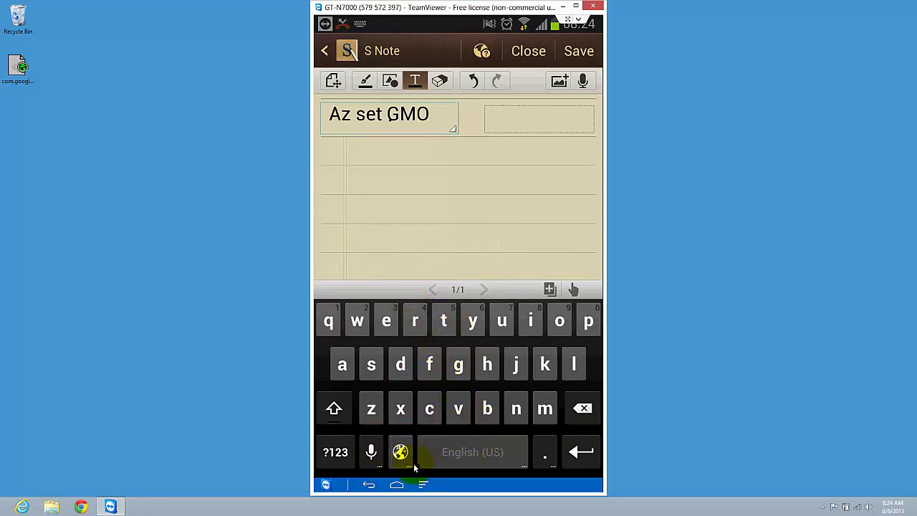
{"action": "left_click", "coordinate": [447, 461]}
{"action": "left_click", "coordinate": [486, 459]}
{"action": "left_click", "coordinate": [526, 219]}
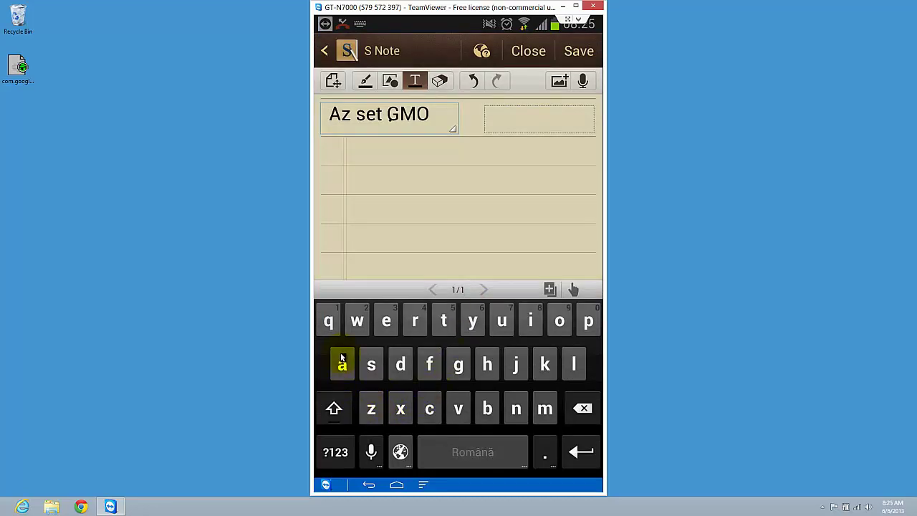
- Test the Romanian layout, then switch Google Keyboard back to English (US)
{"action": "mouse_move", "coordinate": [401, 408]}
{"action": "left_mouse_down"}
{"action": "mouse_move", "coordinate": [518, 386]}
{"action": "mouse_move", "coordinate": [337, 371]}
{"action": "left_mouse_up"}
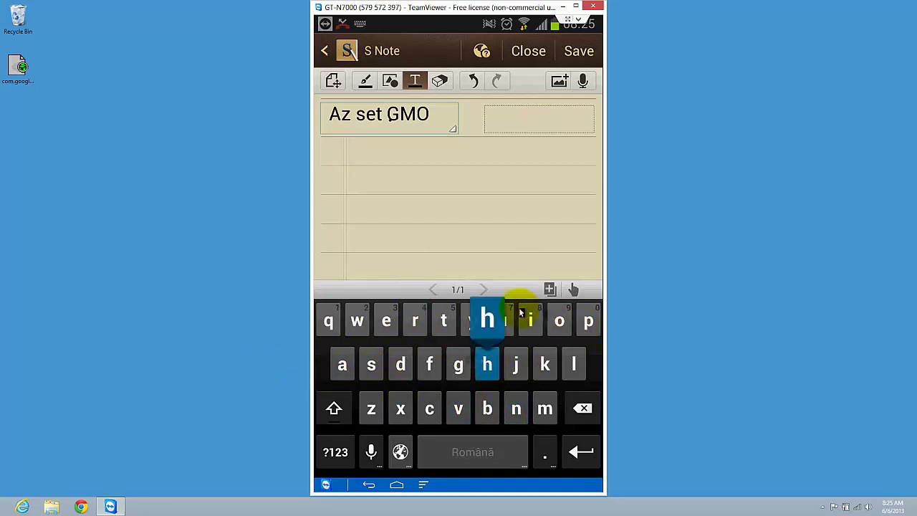
{"action": "mouse_move", "coordinate": [337, 371]}
{"action": "left_mouse_down"}
{"action": "mouse_move", "coordinate": [395, 356]}
{"action": "mouse_move", "coordinate": [455, 407]}
{"action": "mouse_move", "coordinate": [513, 406]}
{"action": "mouse_move", "coordinate": [430, 409]}
{"action": "mouse_move", "coordinate": [396, 459]}
{"action": "mouse_move", "coordinate": [475, 460]}
{"action": "left_mouse_up"}
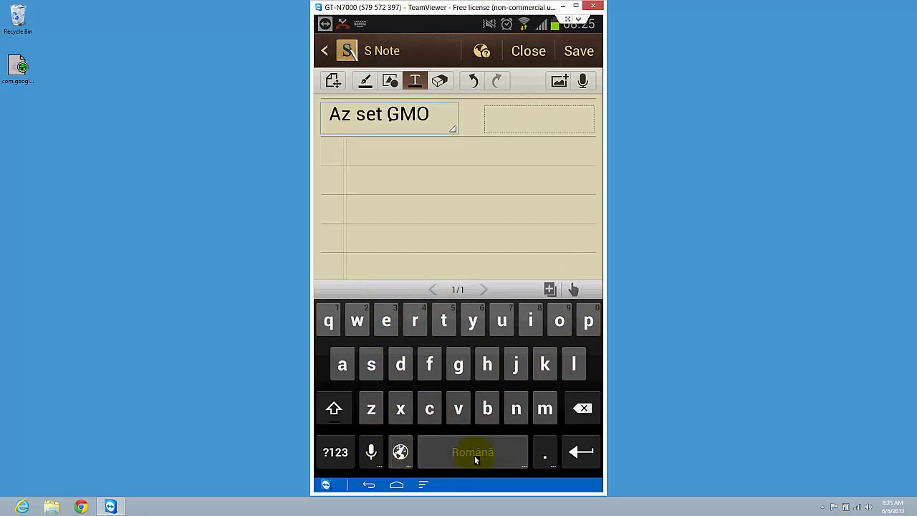
{"action": "left_click", "coordinate": [505, 462]}
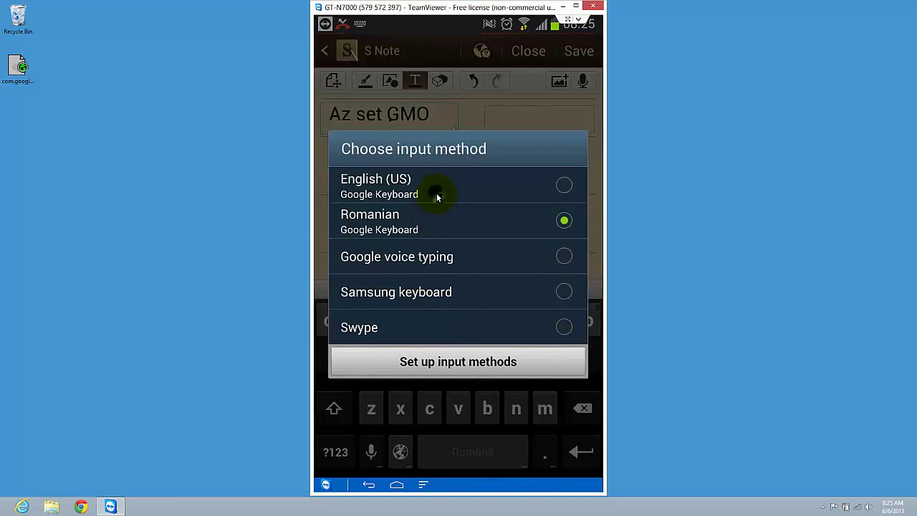
{"action": "left_click", "coordinate": [436, 199]}
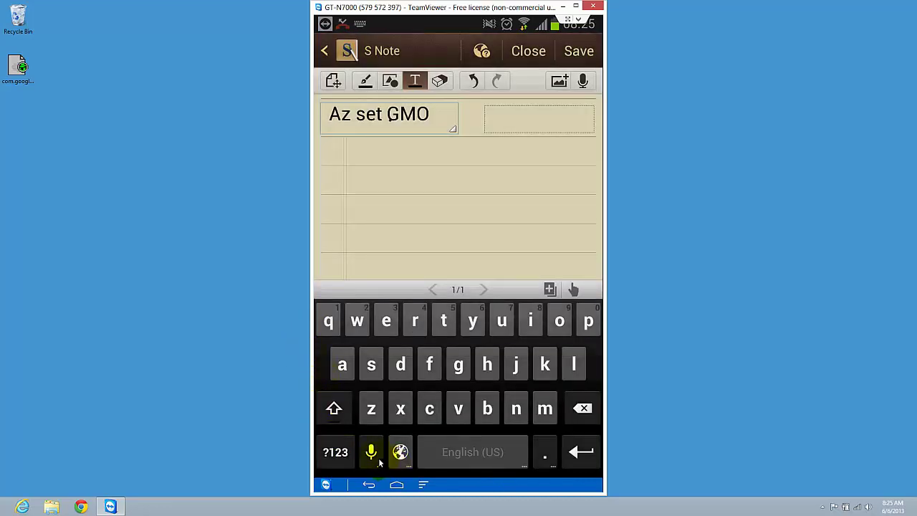
{"action": "left_click", "coordinate": [402, 458]}
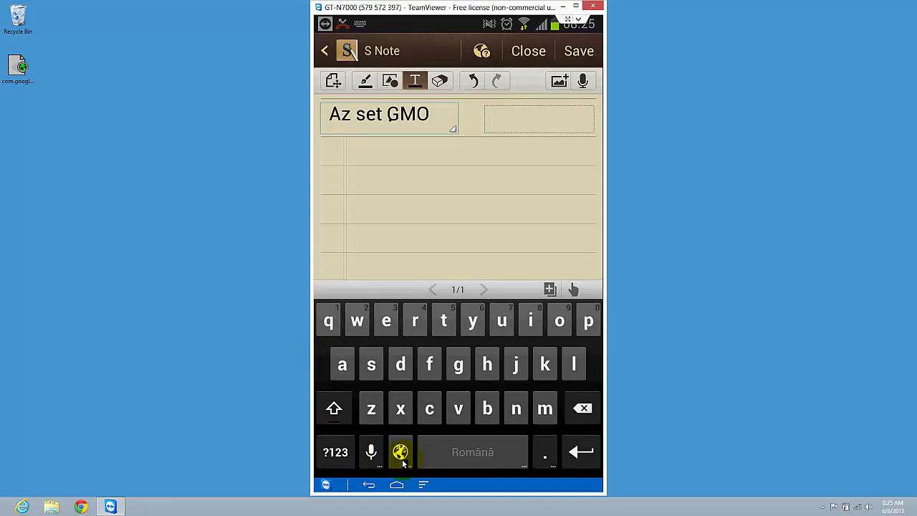
{"action": "left_click", "coordinate": [401, 453]}
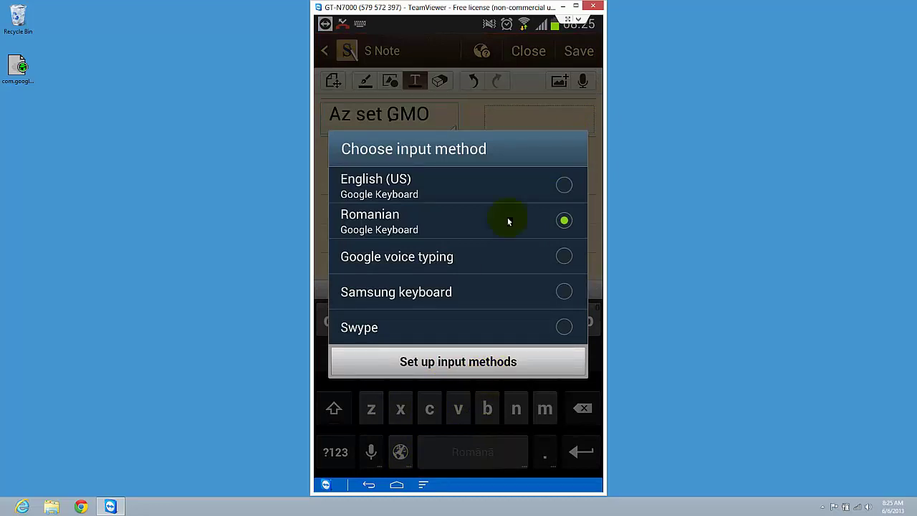
{"action": "left_click", "coordinate": [438, 187]}
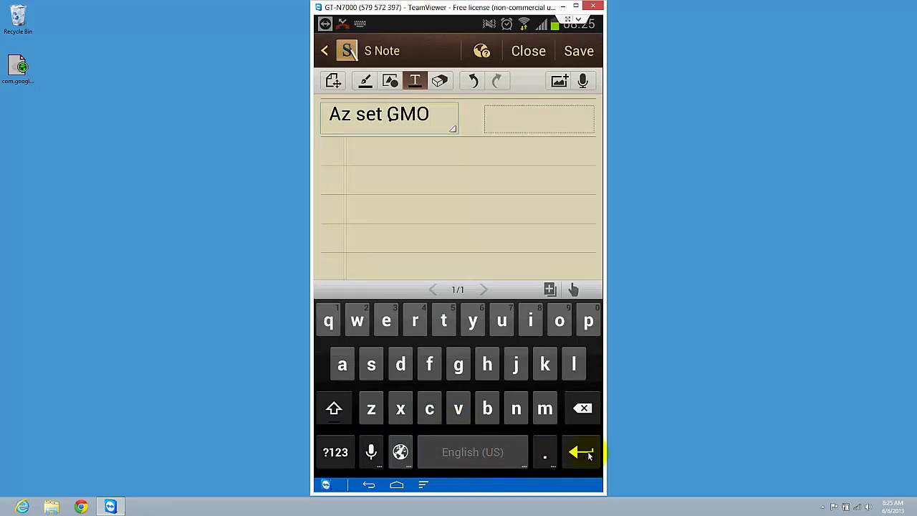
{"action": "left_click", "coordinate": [336, 455]}
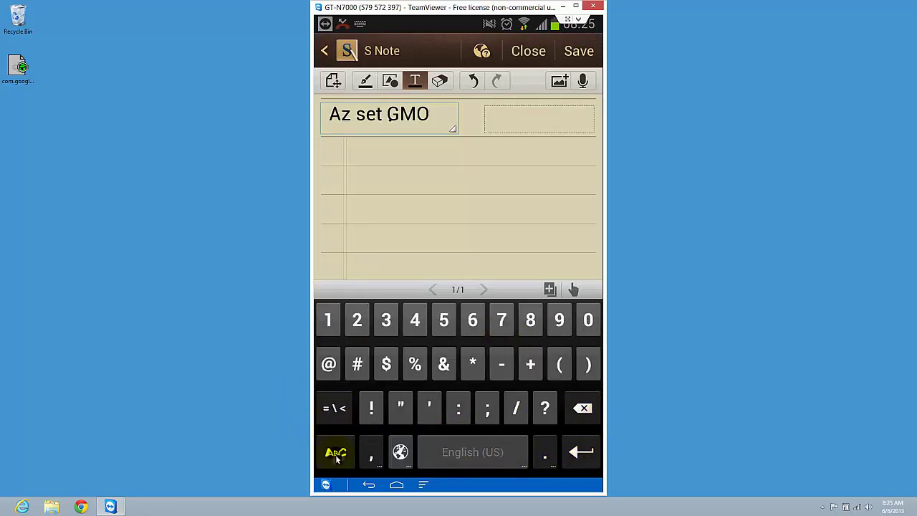
{"action": "left_click", "coordinate": [337, 455]}
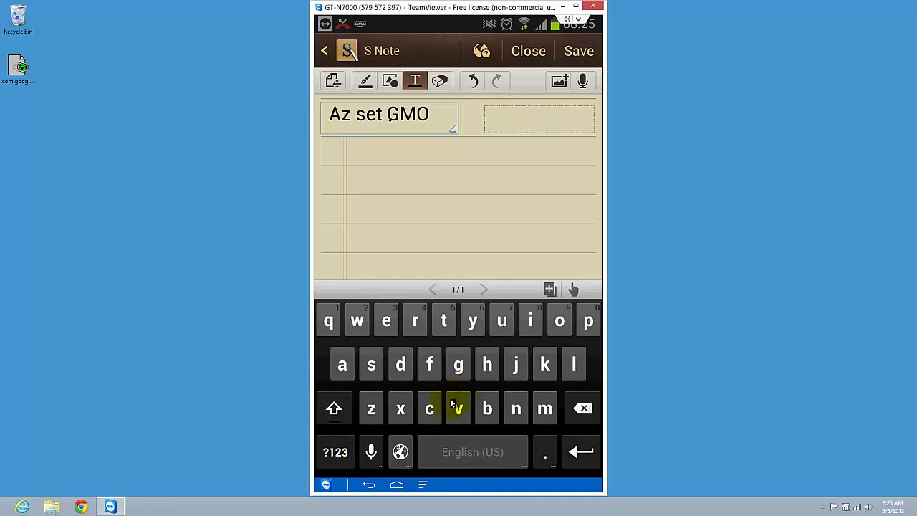
{"action": "left_click", "coordinate": [287, 376]}
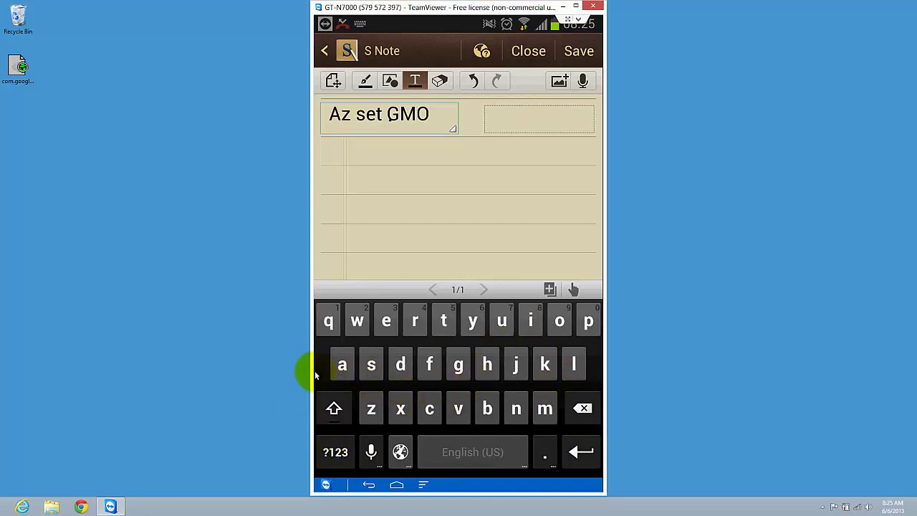